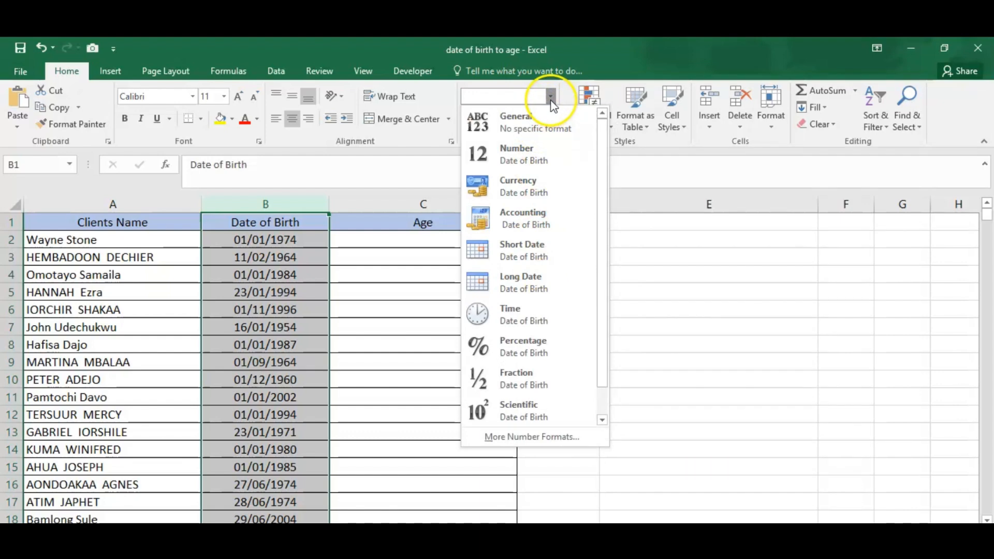
# - Calculate the first client's age in cell C2 with the formula =YEAR(NOW())-YEAR(B2)
pyautogui.click(550, 96)
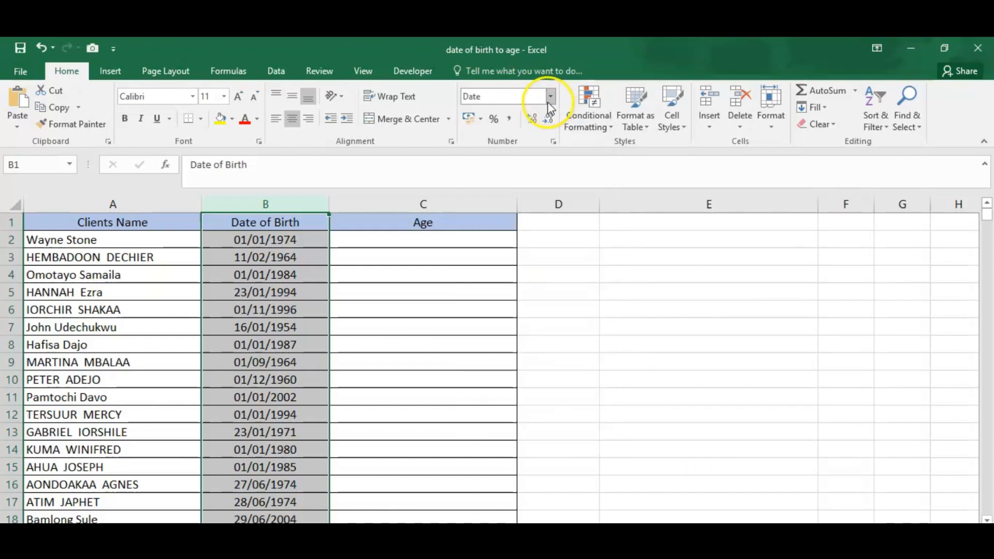
pyautogui.click(466, 244)
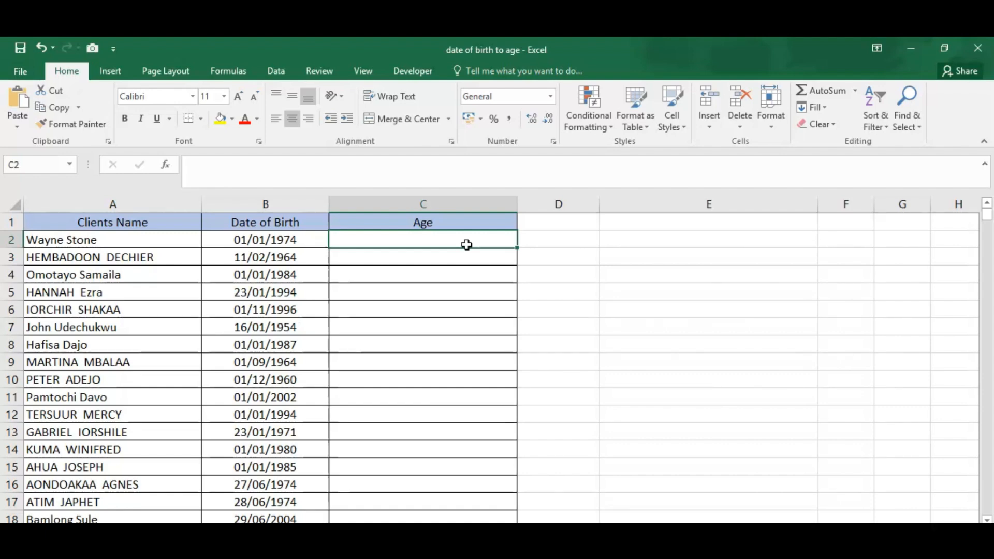
pyautogui.write('=YEAR(')
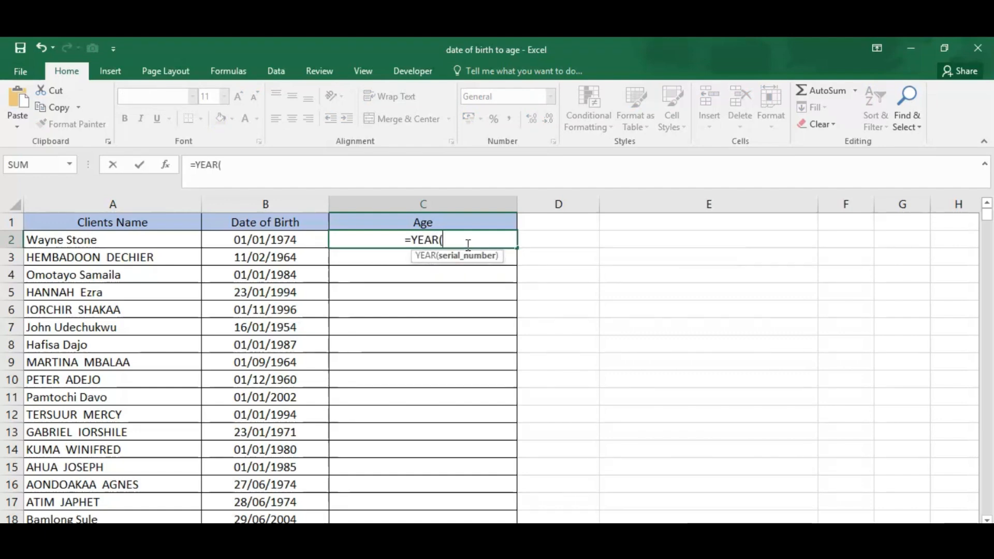
pyautogui.write('N')
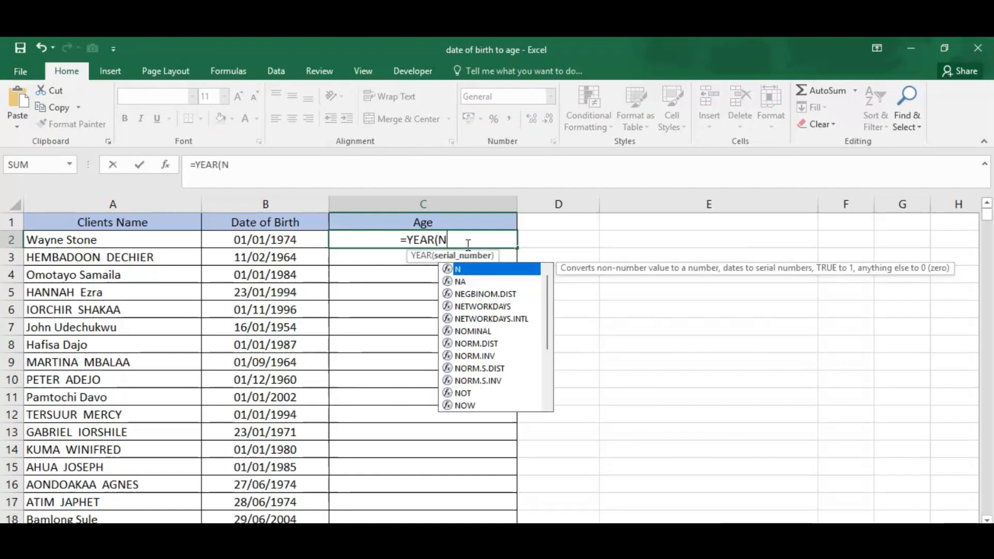
pyautogui.write('OW()')
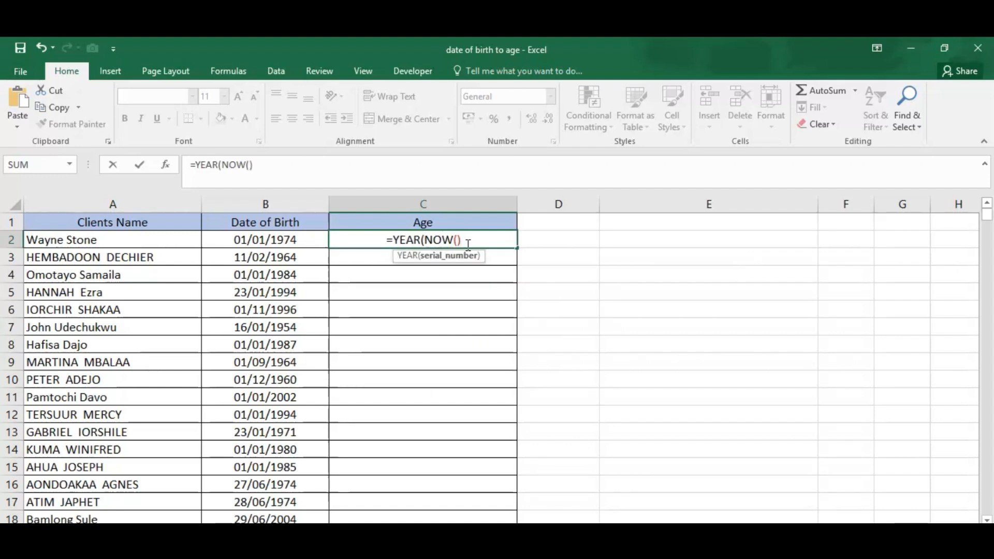
pyautogui.write(')')
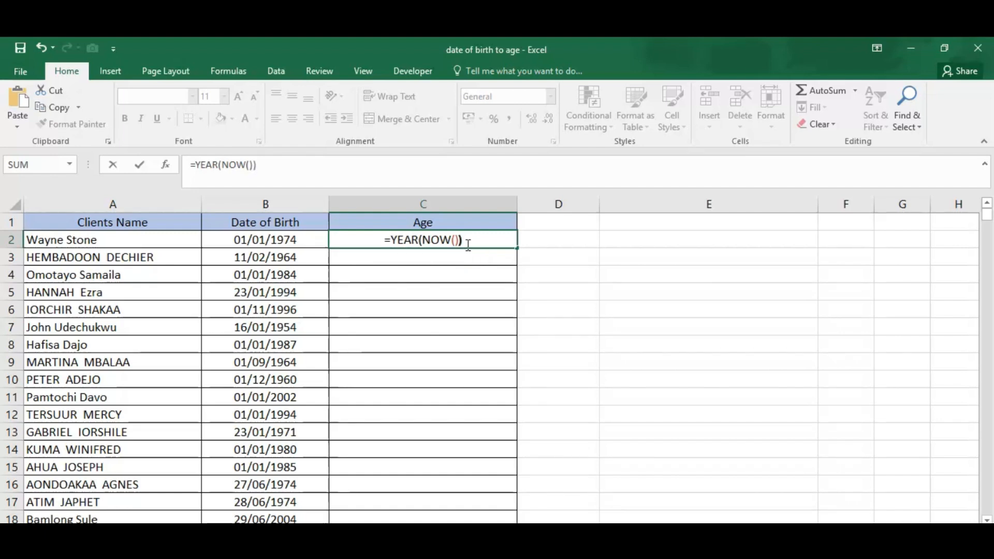
pyautogui.write('-')
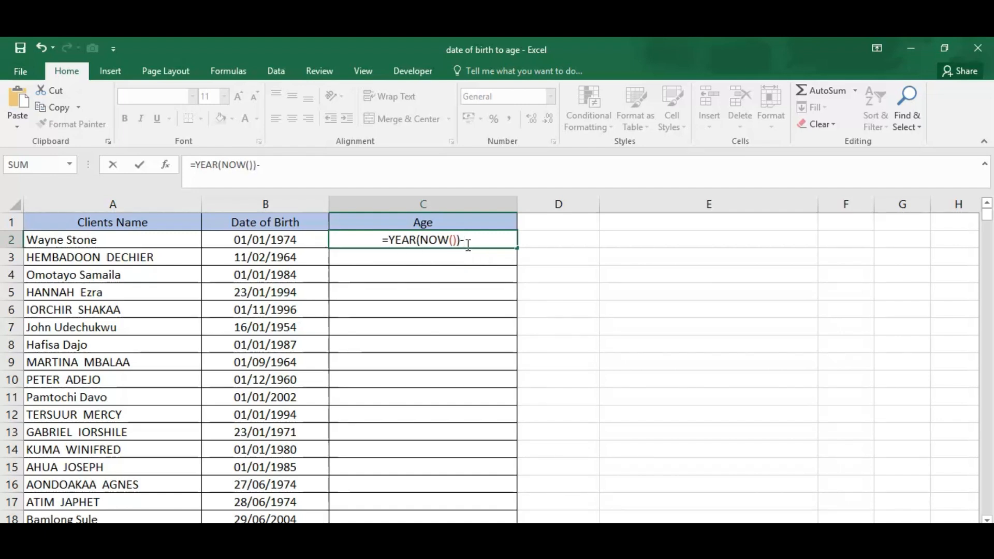
pyautogui.write('YE')
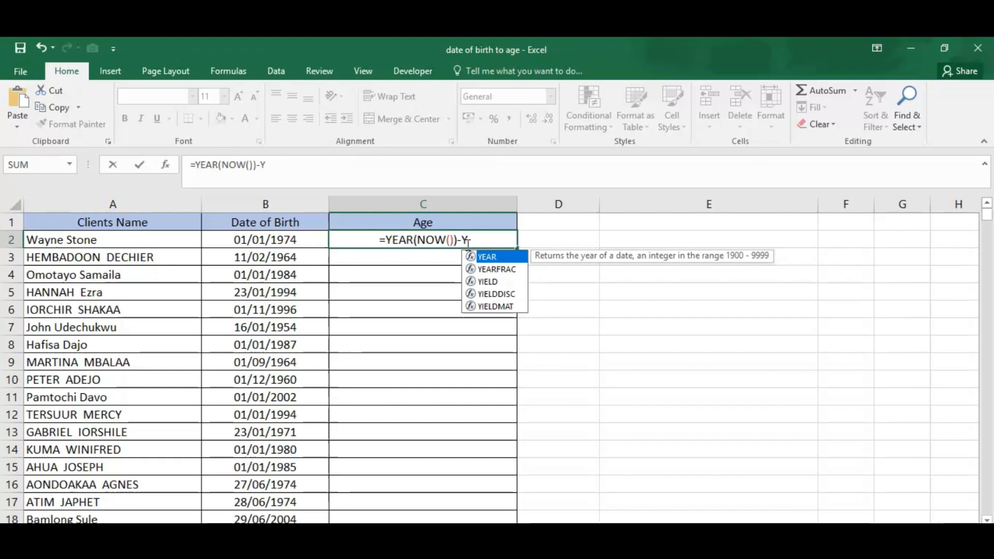
pyautogui.press('Tab')
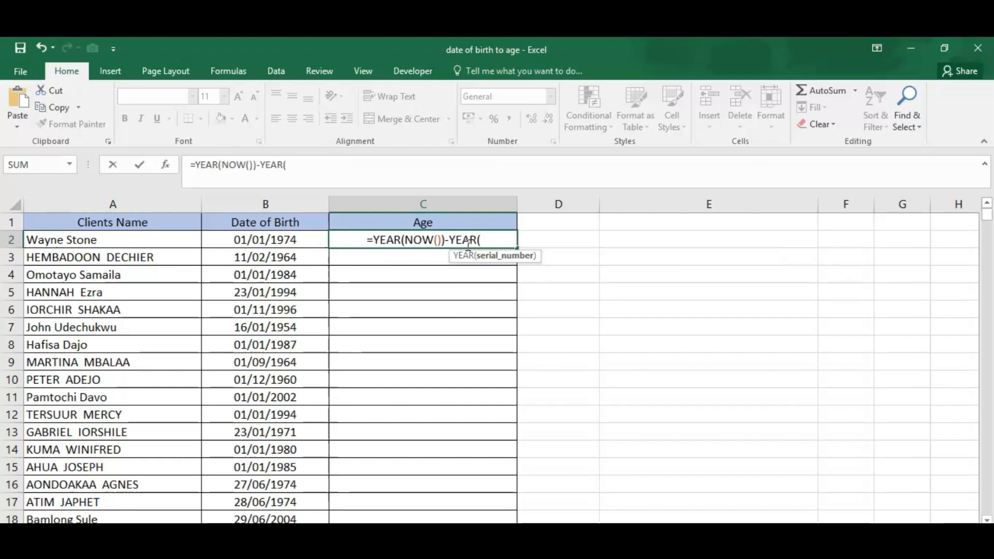
pyautogui.click(293, 240)
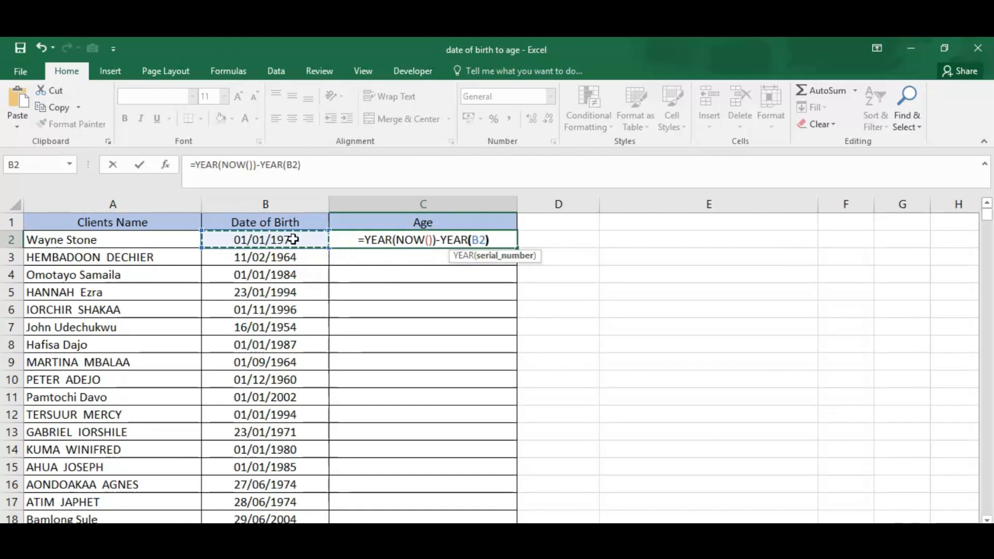
pyautogui.write(')')
pyautogui.press('Return')
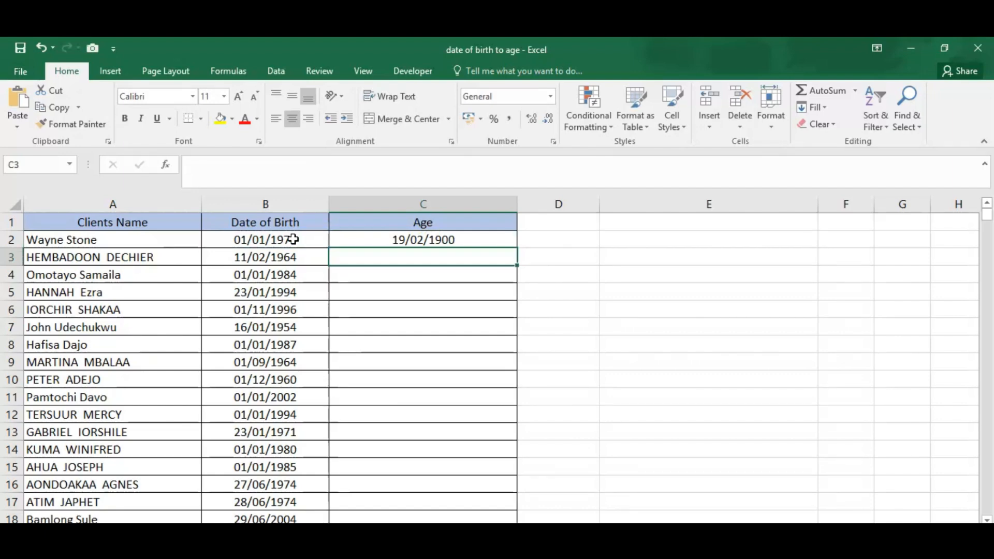
# - Set the number format of C2 to General and fill its formula down the Age column
pyautogui.click(497, 241)
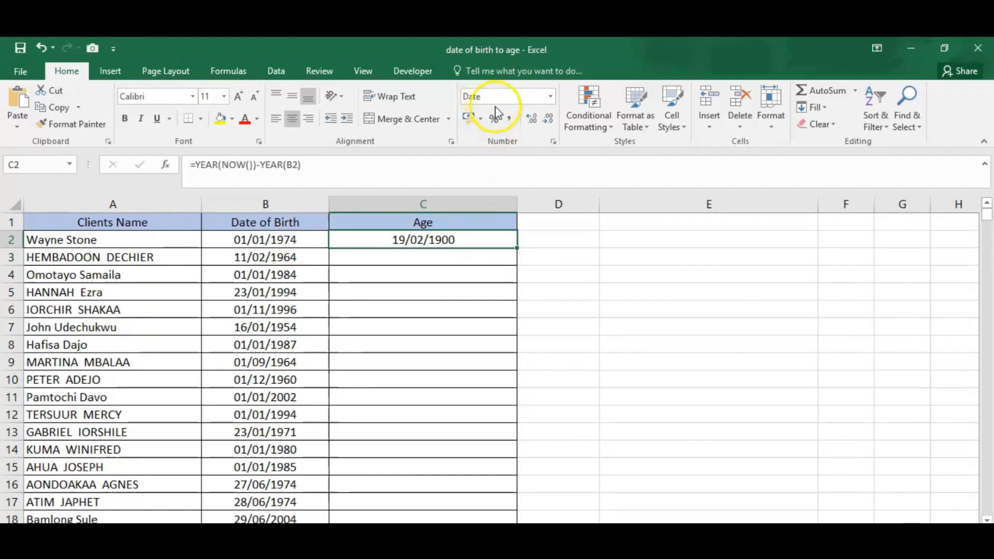
pyautogui.click(550, 96)
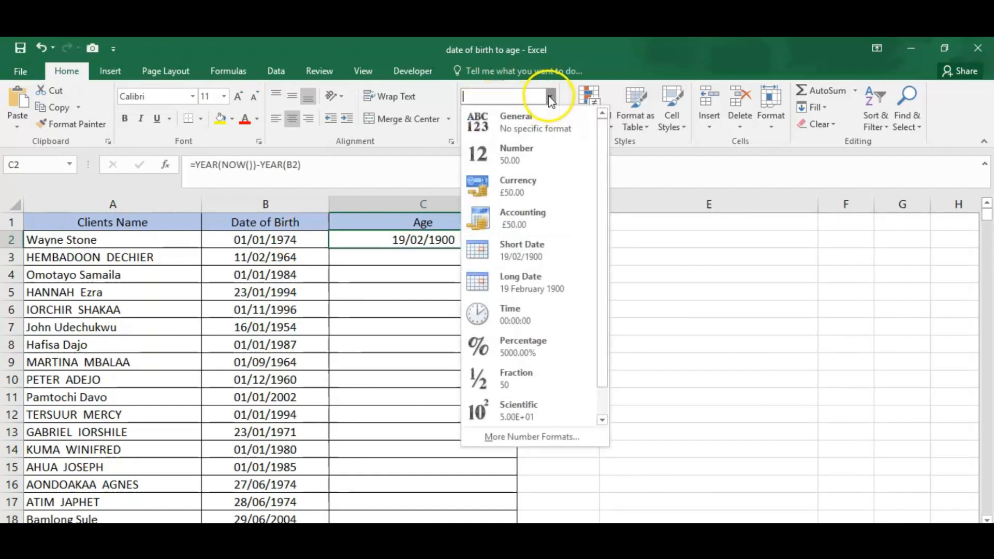
pyautogui.click(539, 124)
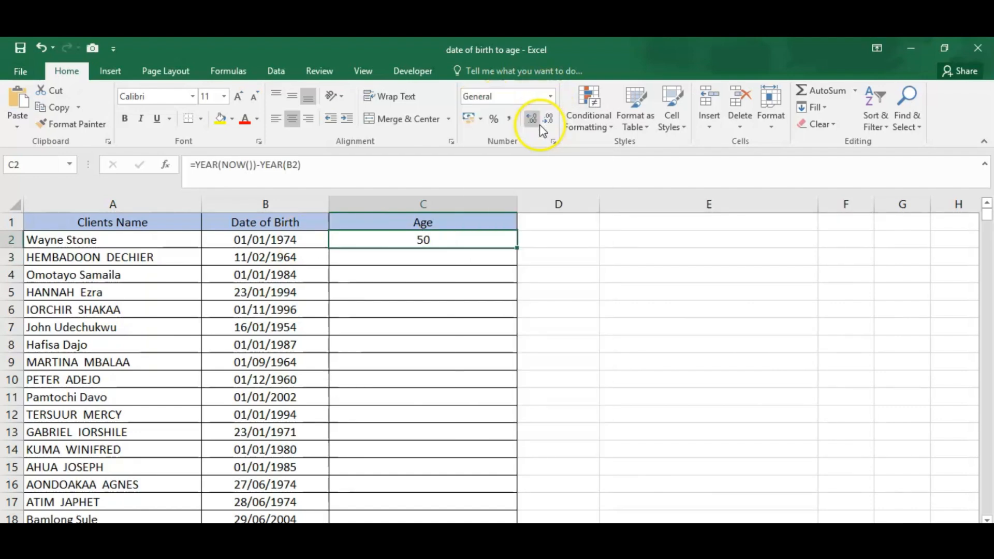
pyautogui.doubleClick(515, 250)
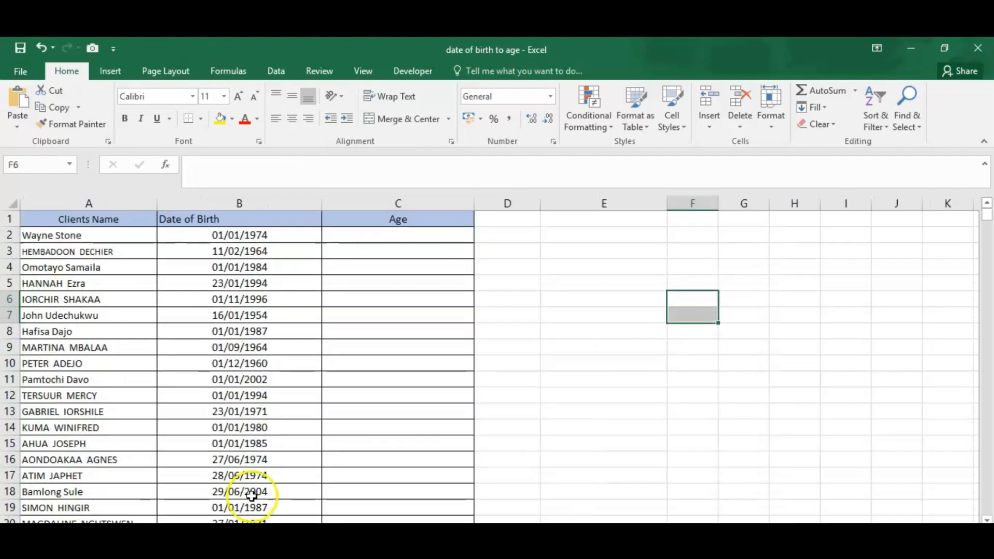
pyautogui.click(376, 234)
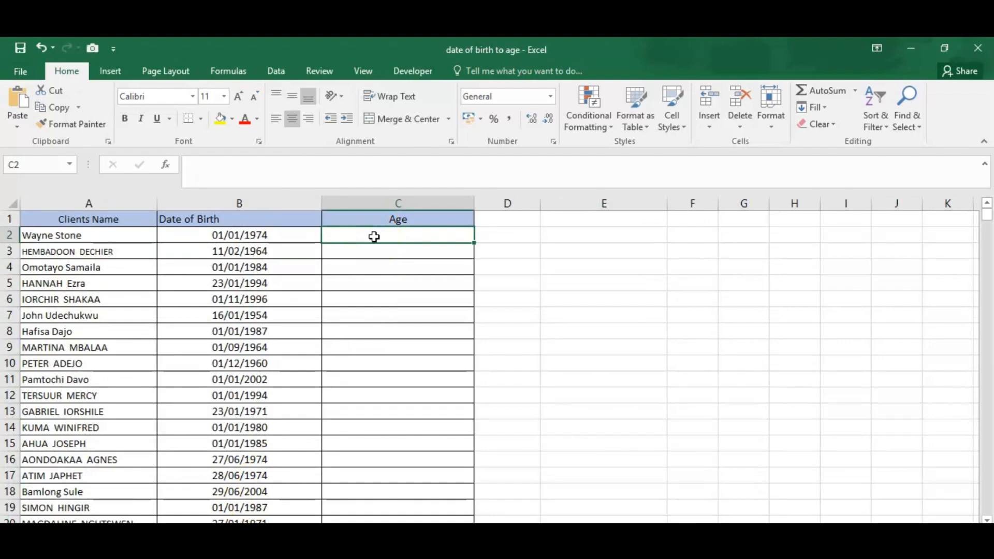
pyautogui.write('D')
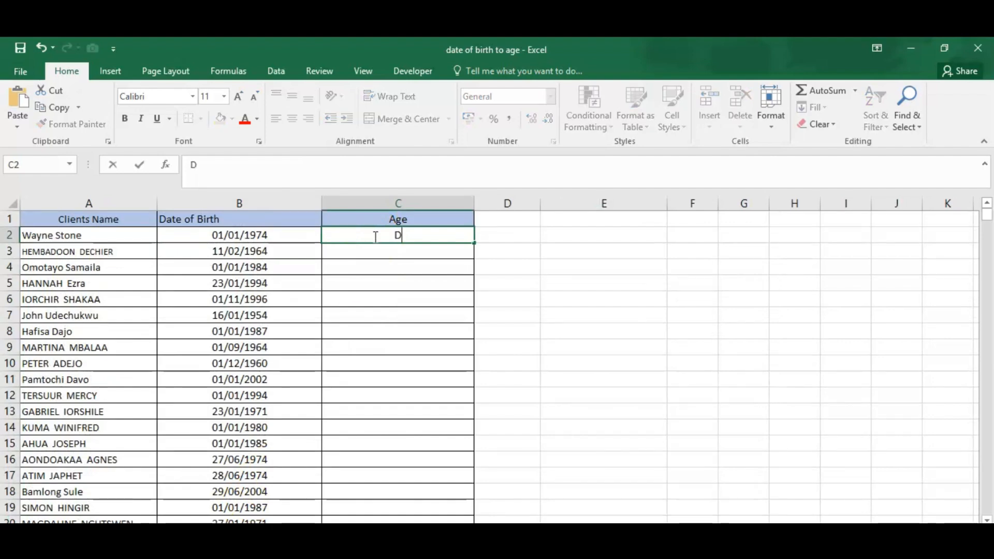
pyautogui.write('ATEDIF')
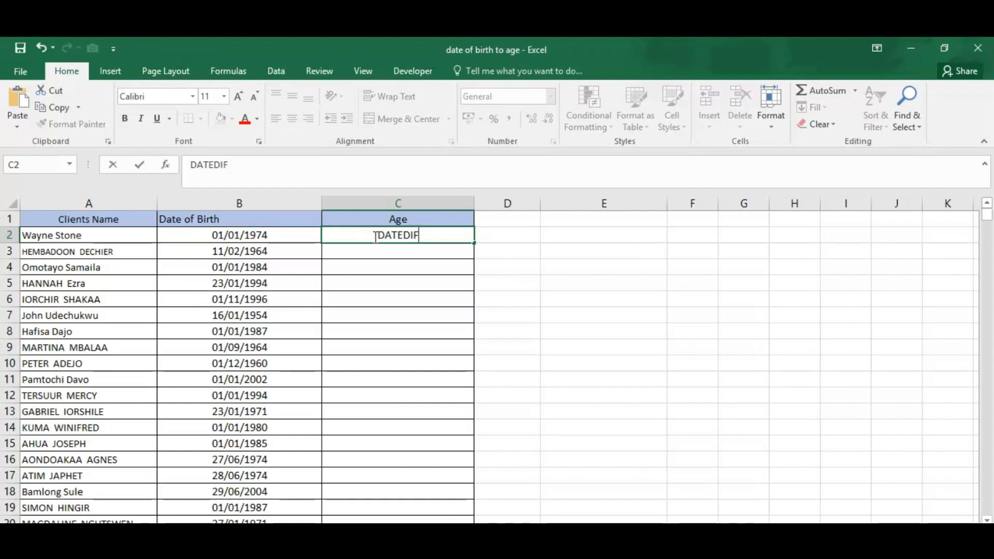
pyautogui.press('BackSpace')
pyautogui.press('BackSpace')
pyautogui.press('BackSpace')
pyautogui.press('BackSpace')
pyautogui.press('BackSpace')
pyautogui.press('BackSpace')
pyautogui.press('BackSpace')
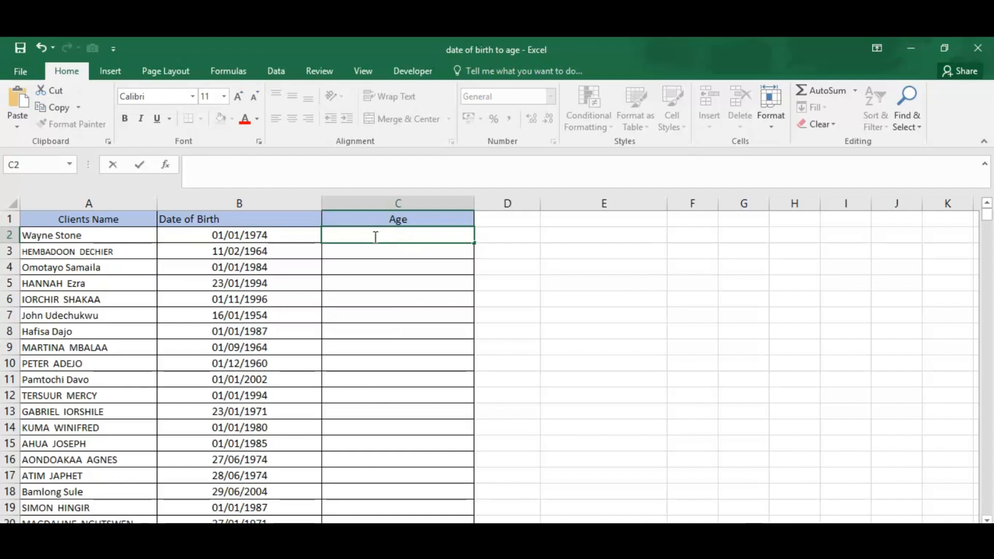
# - Write =DATEDIF(B2,TODAY()) in cell C2, using the first date of birth as the start date
pyautogui.write('=DAT')
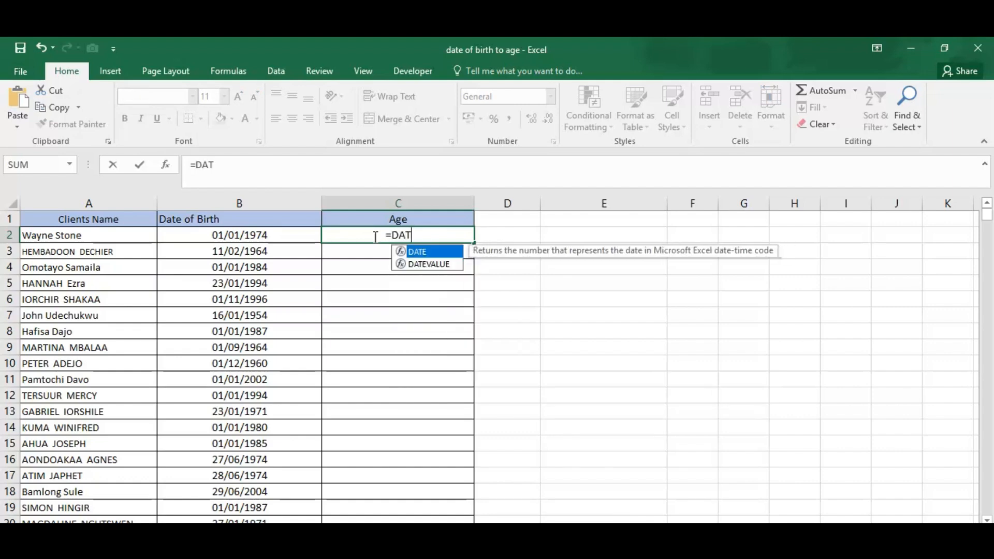
pyautogui.write('E')
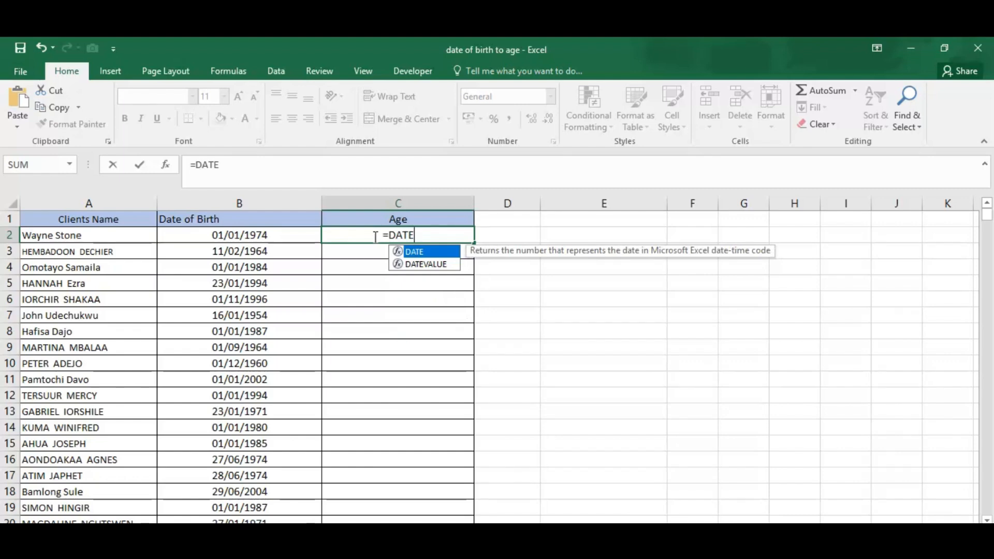
pyautogui.write('DIF')
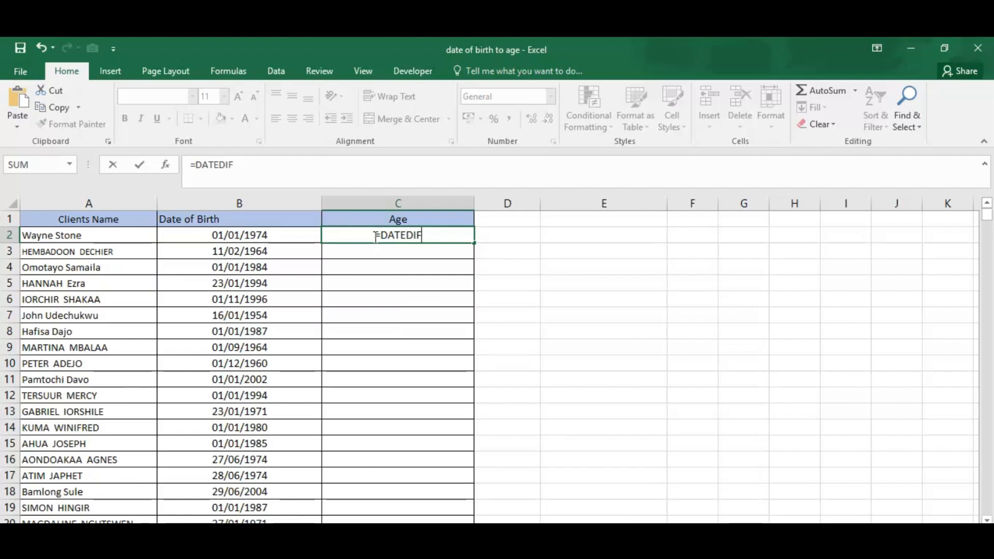
pyautogui.write('(')
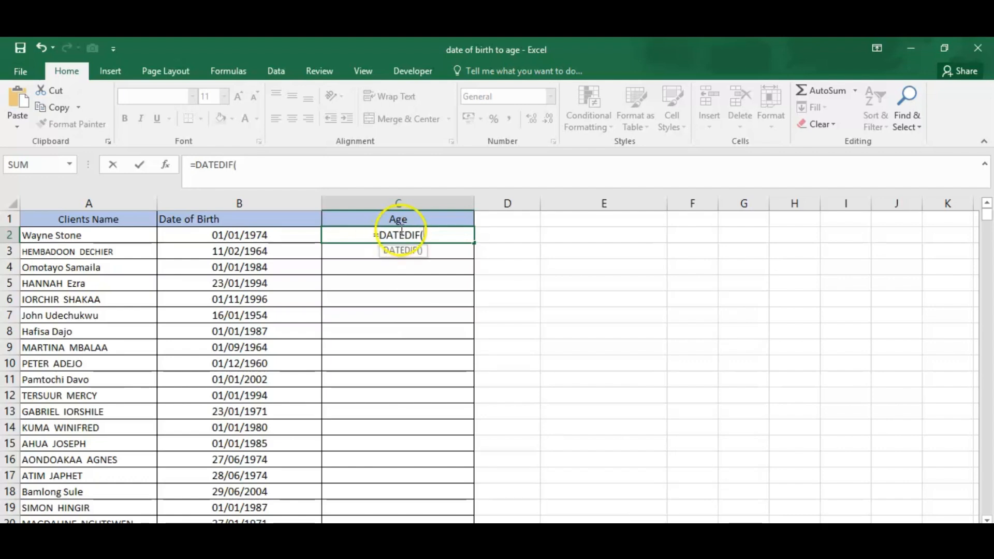
pyautogui.click(284, 239)
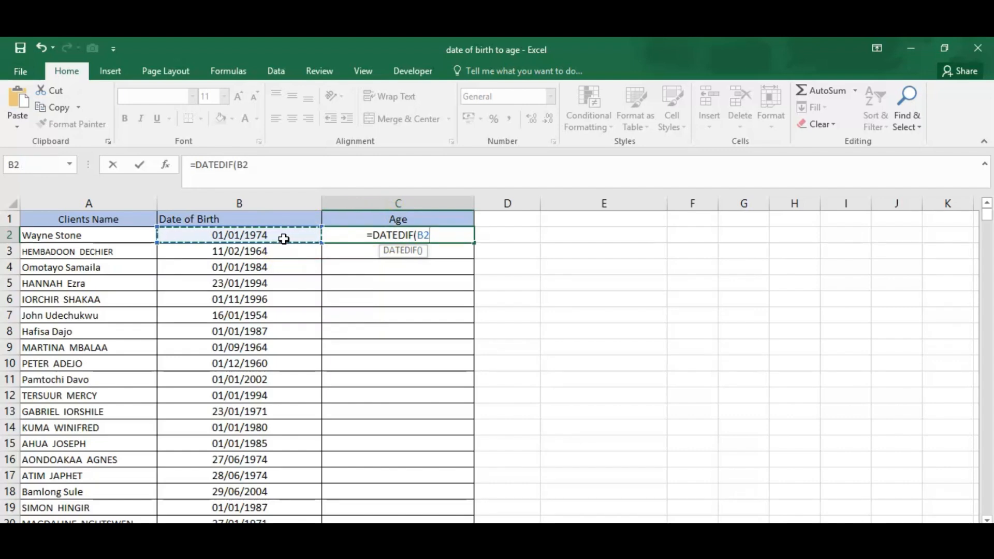
pyautogui.write(',')
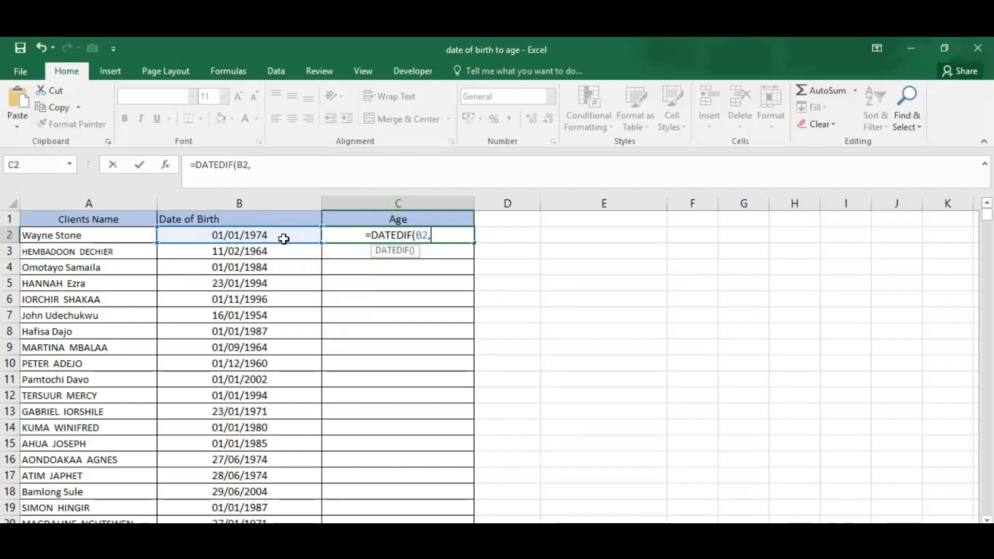
pyautogui.write('T')
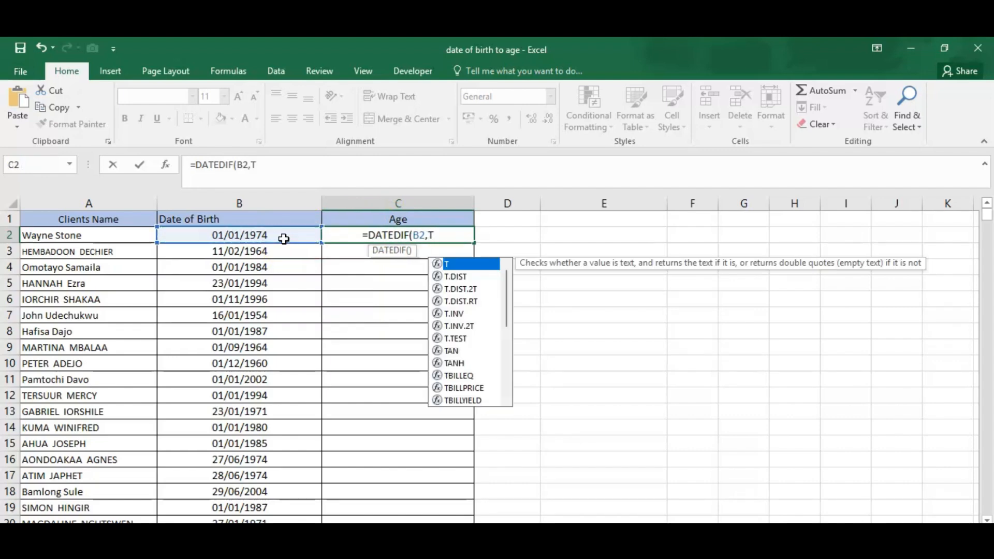
pyautogui.write('ODA')
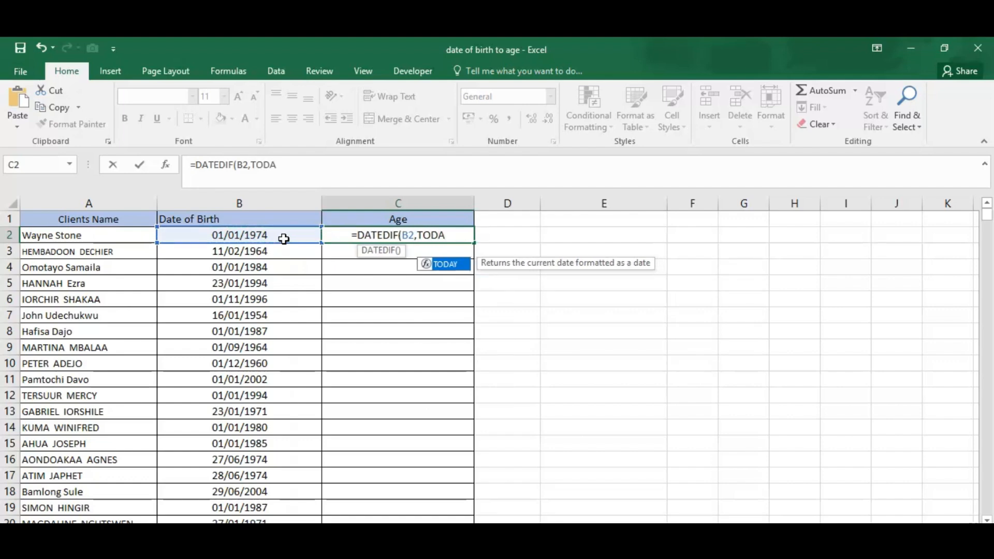
pyautogui.press('Tab')
pyautogui.write(')')
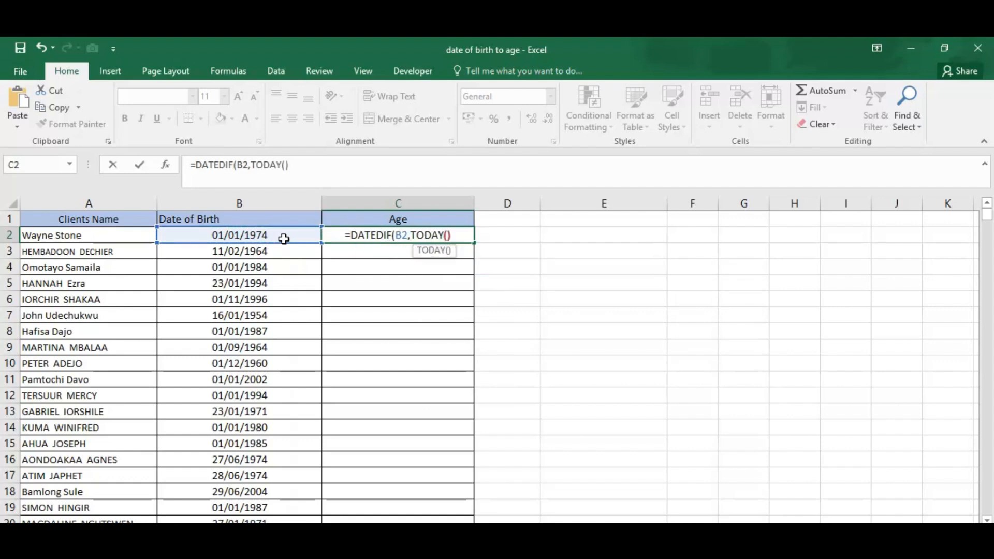
pyautogui.write(')')
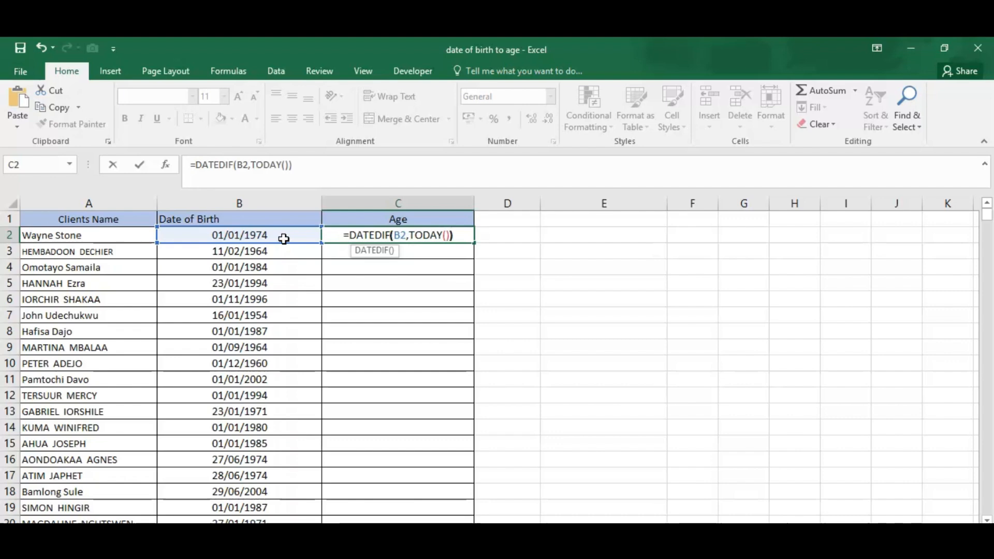
# - Complete the C2 formula as =DATEDIF(B2,TODAY(),"Y") and fill it down the Age column
pyautogui.click(451, 236)
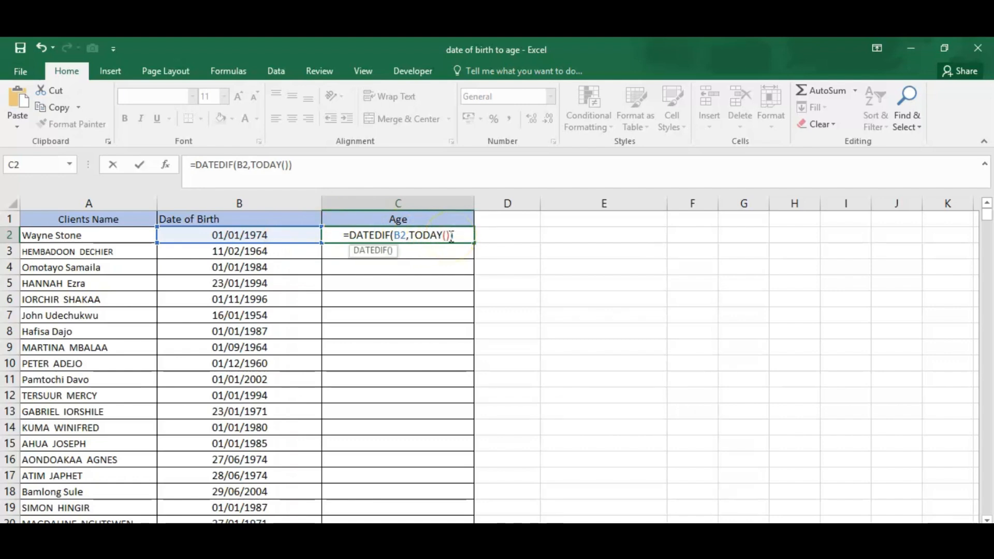
pyautogui.write(',')
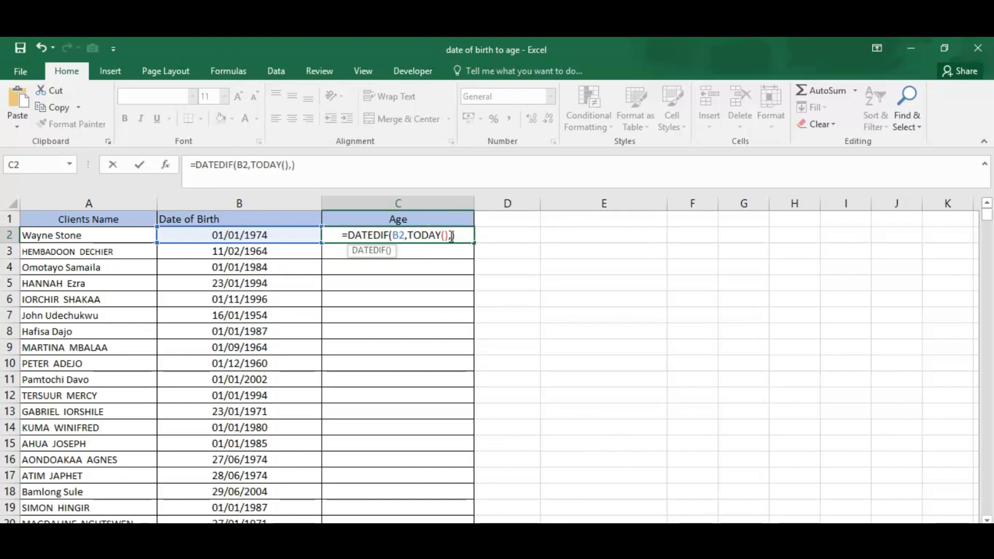
pyautogui.write('"')
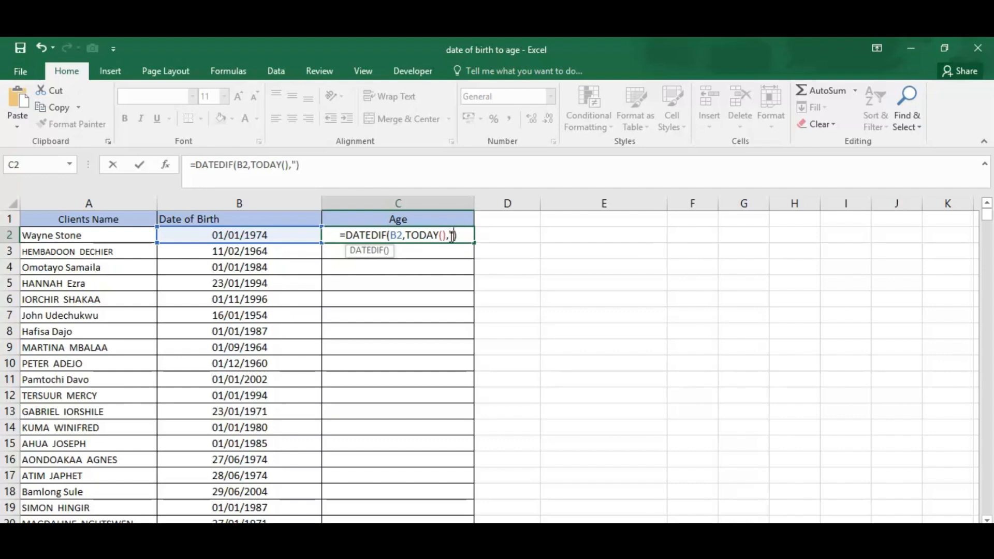
pyautogui.write('Y')
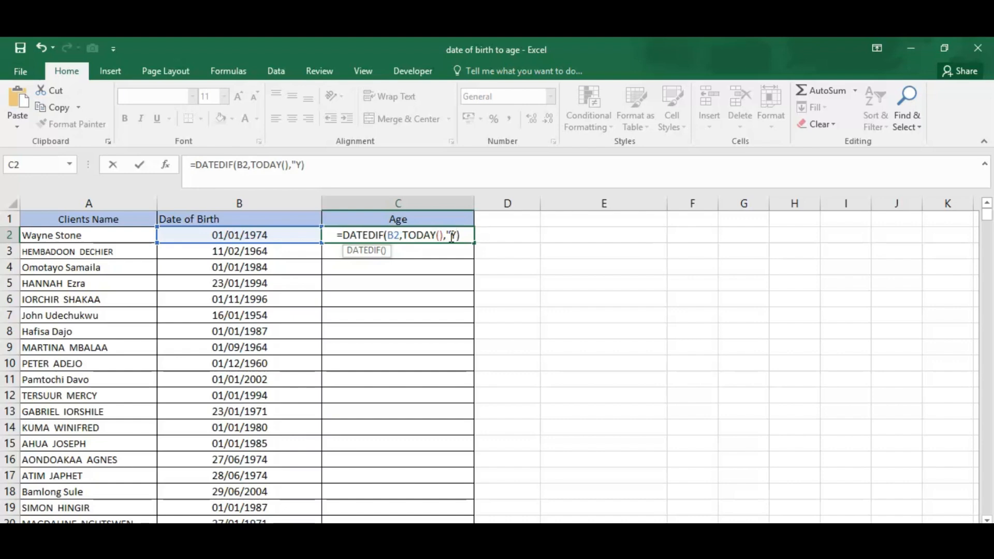
pyautogui.write('"')
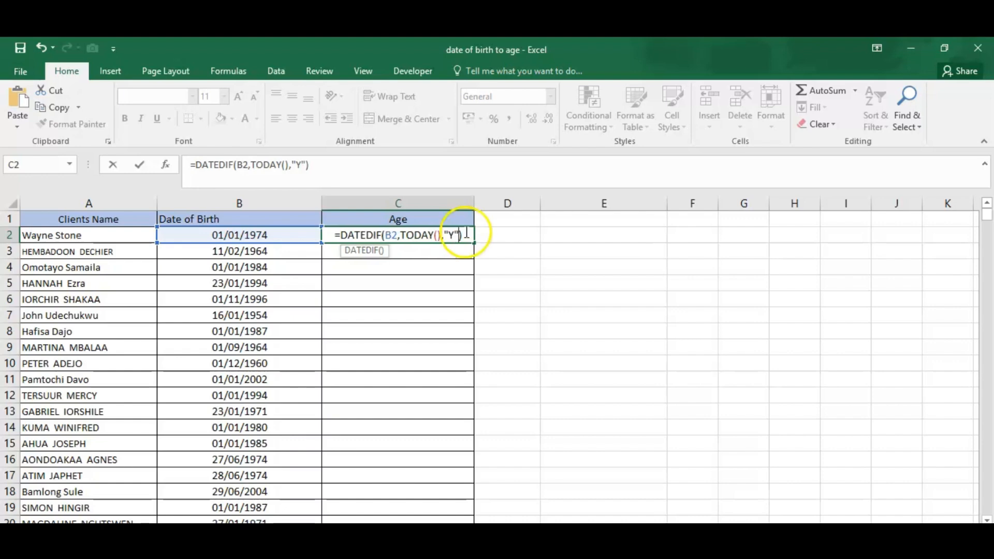
pyautogui.click(472, 235)
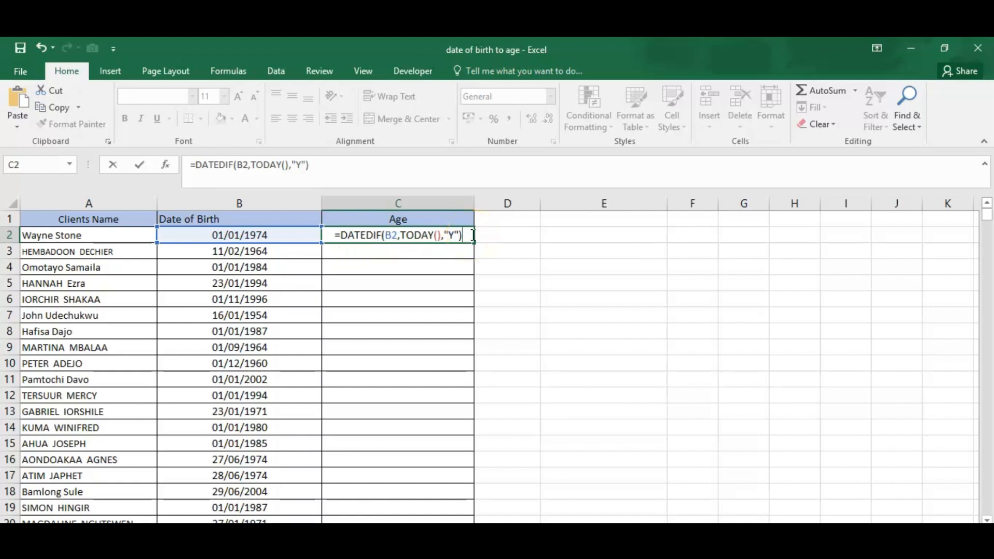
pyautogui.press('Return')
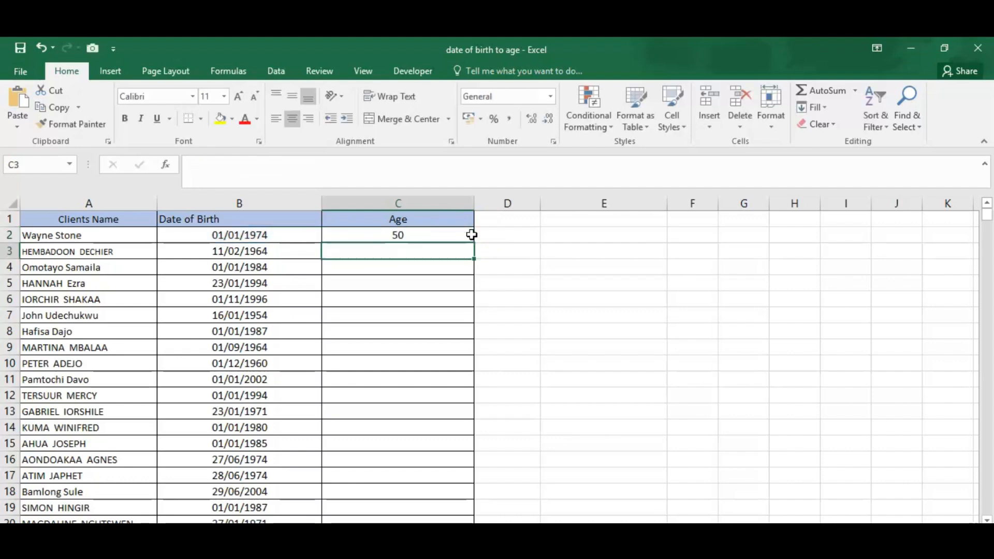
pyautogui.click(471, 235)
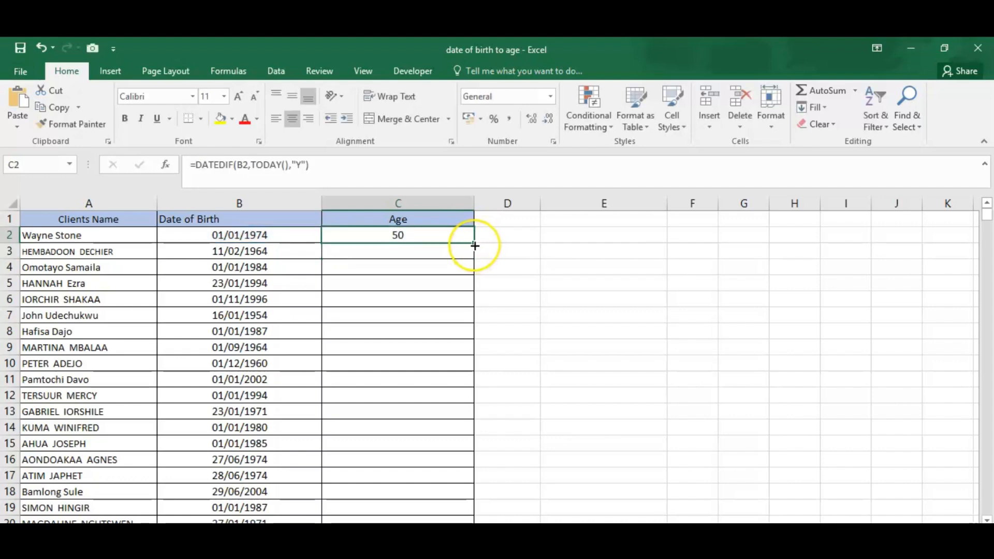
pyautogui.doubleClick(475, 246)
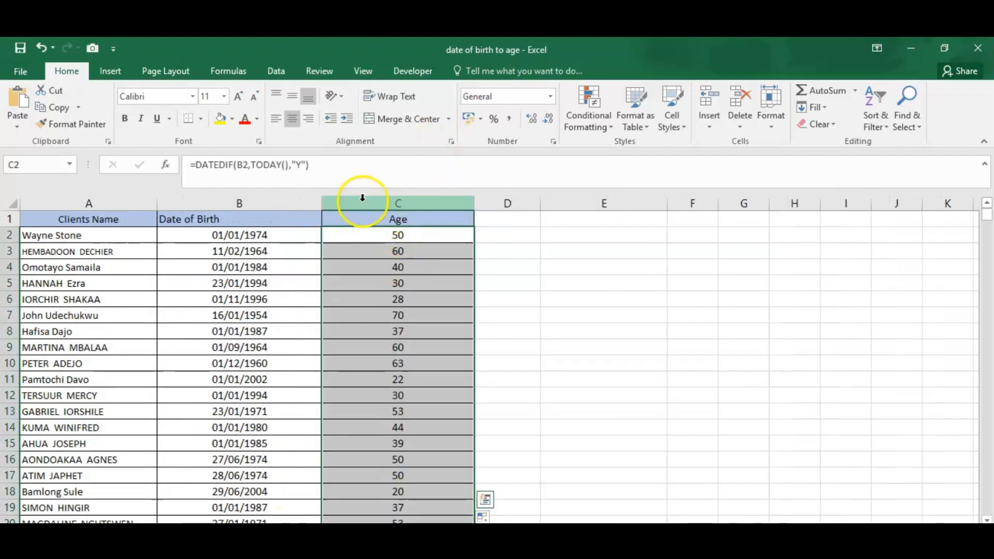
# - Copy the full text of the DATEDIF formula in C2 without altering the cell
pyautogui.click(319, 166)
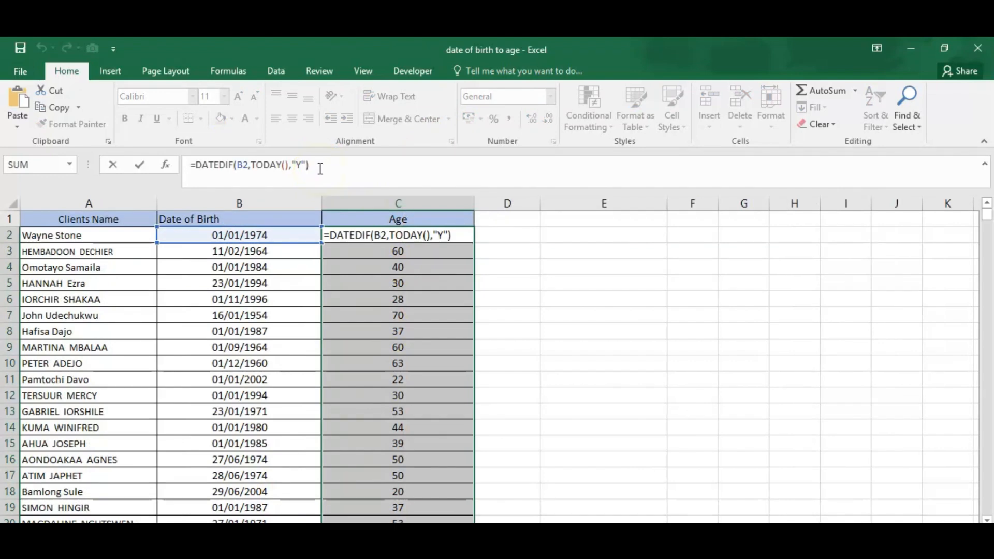
pyautogui.moveTo(320, 167); pyautogui.dragTo(196, 157)
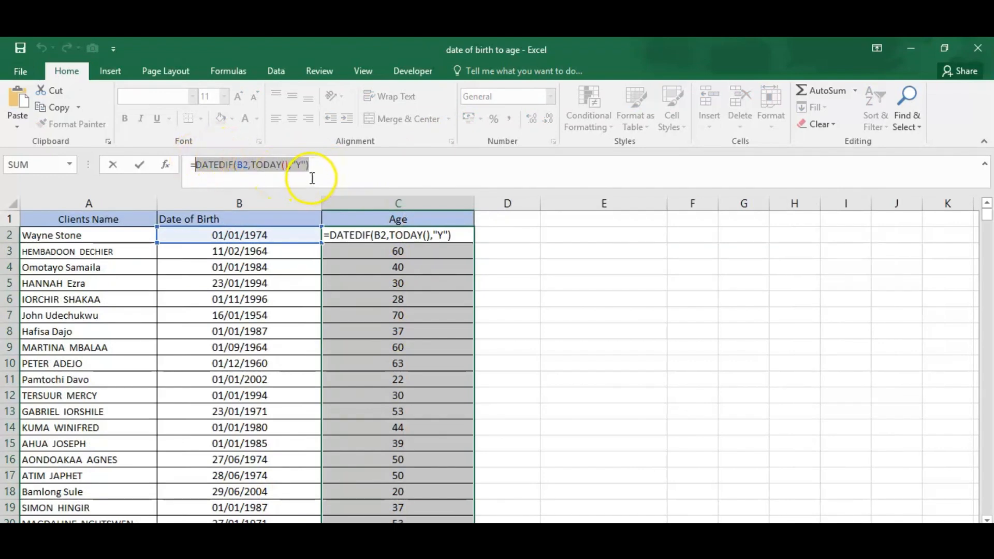
pyautogui.moveTo(317, 165); pyautogui.dragTo(188, 166)
pyautogui.hotkey('ctrl', 'c')
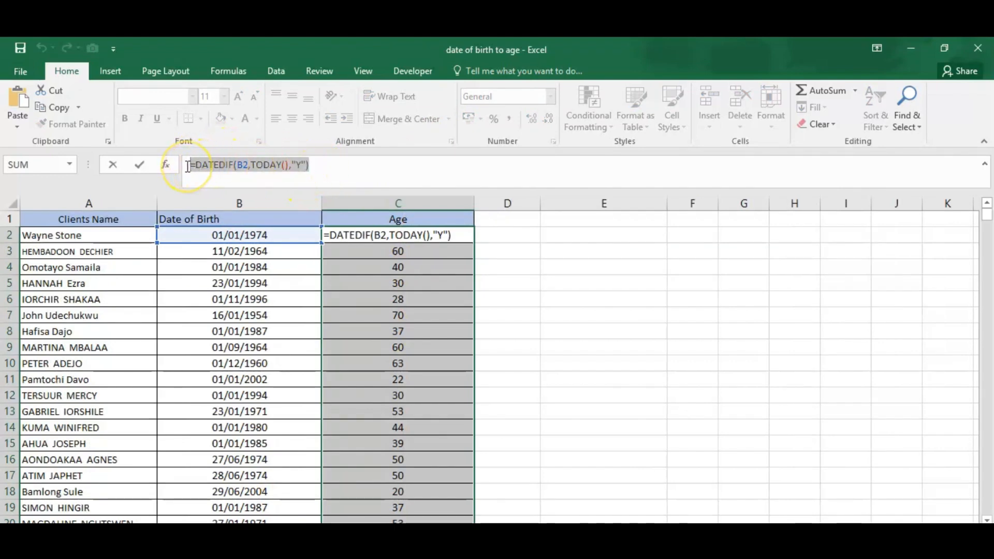
pyautogui.click(349, 169)
pyautogui.press('Return')
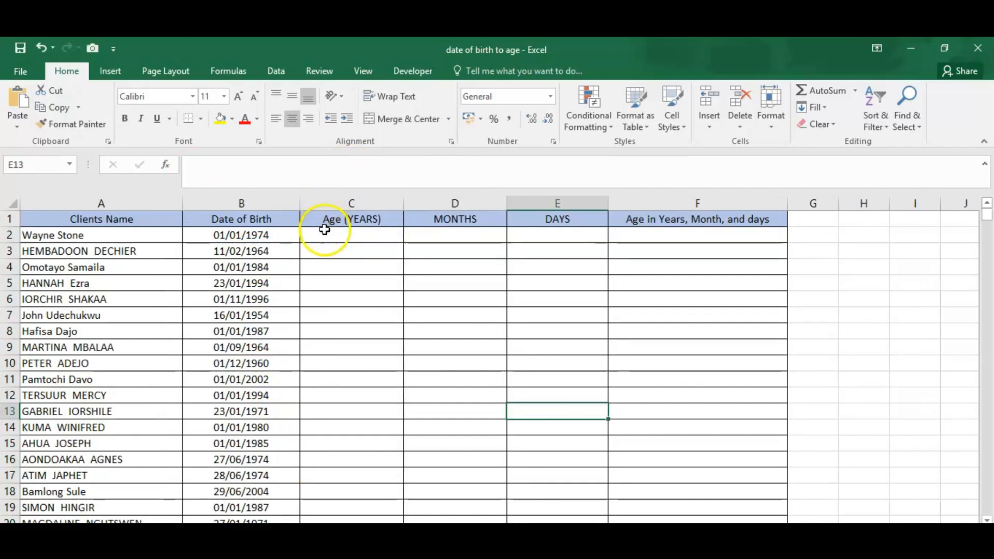
# - On the sheet with separate years, months and days columns, paste the copied DATEDIF formula into C2, D2, E2 and F2
pyautogui.click(324, 233)
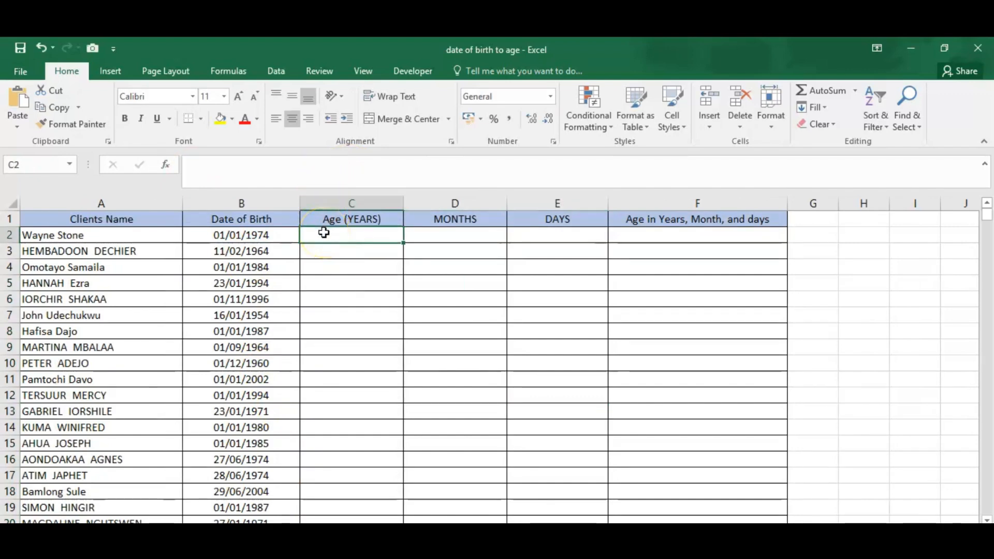
pyautogui.hotkey('ctrl', 'v')
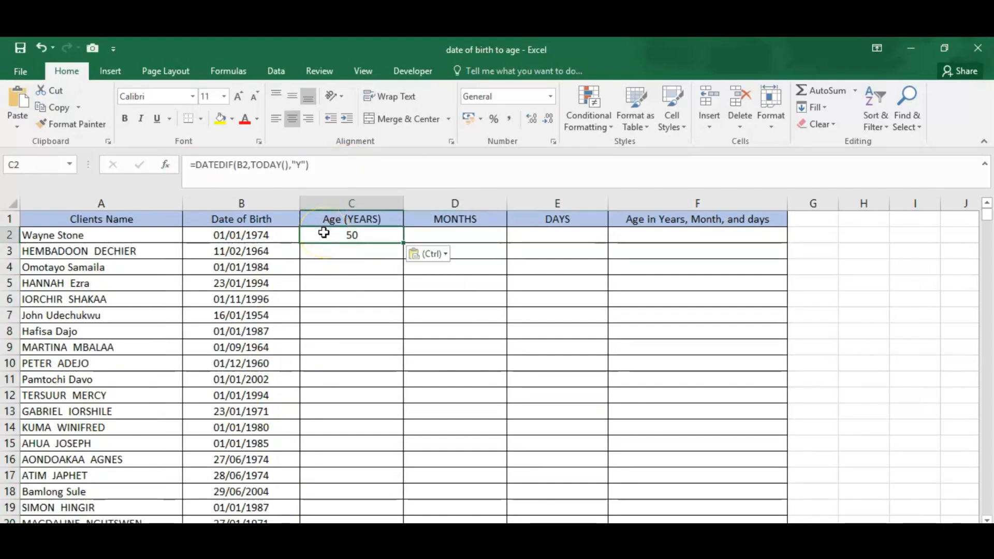
pyautogui.click(314, 162)
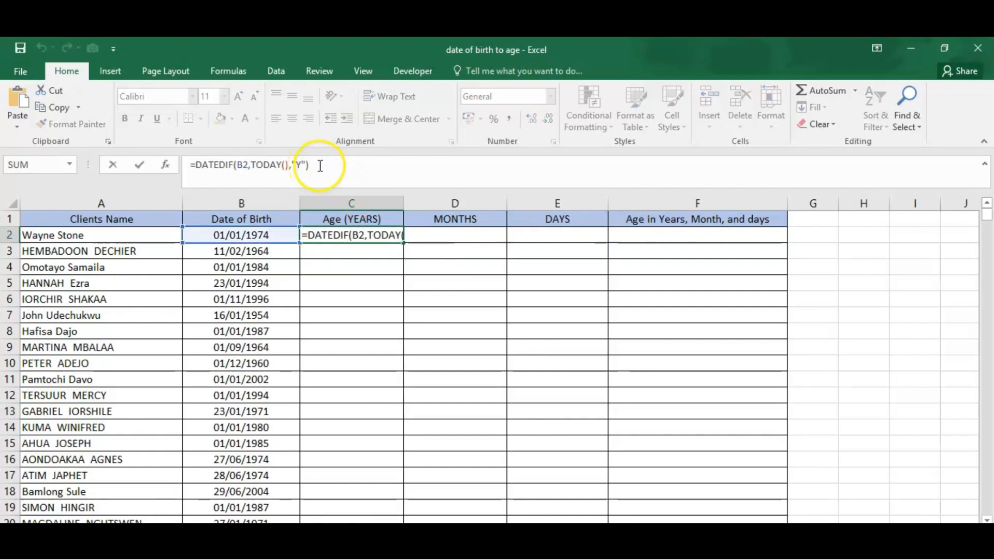
pyautogui.press('Return')
pyautogui.click(442, 236)
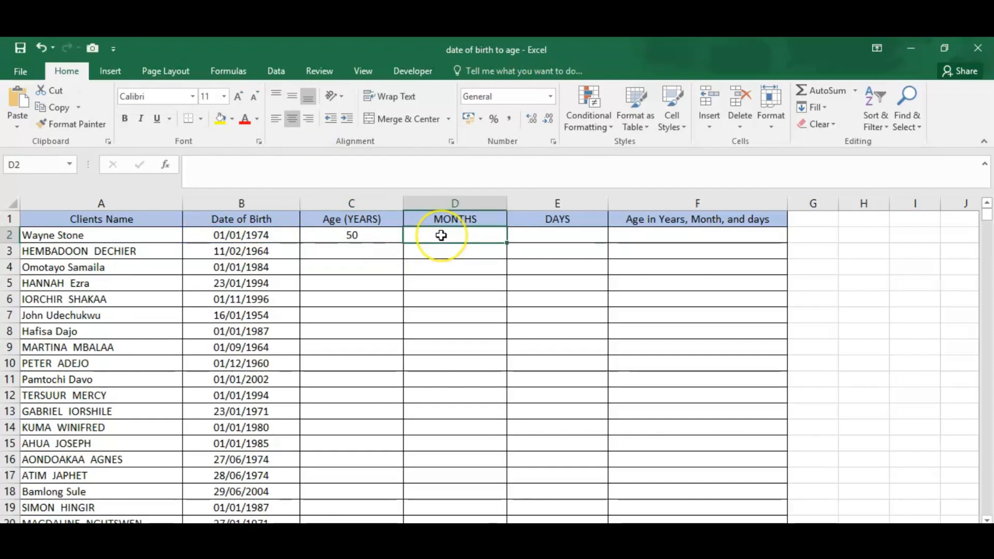
pyautogui.hotkey('ctrl', 'v')
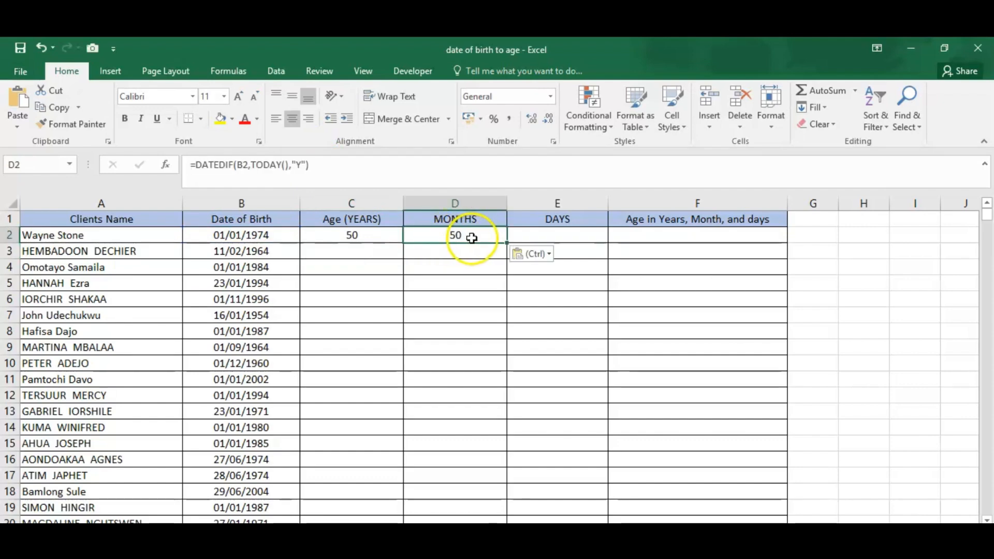
pyautogui.click(526, 236)
pyautogui.hotkey('ctrl', 'v')
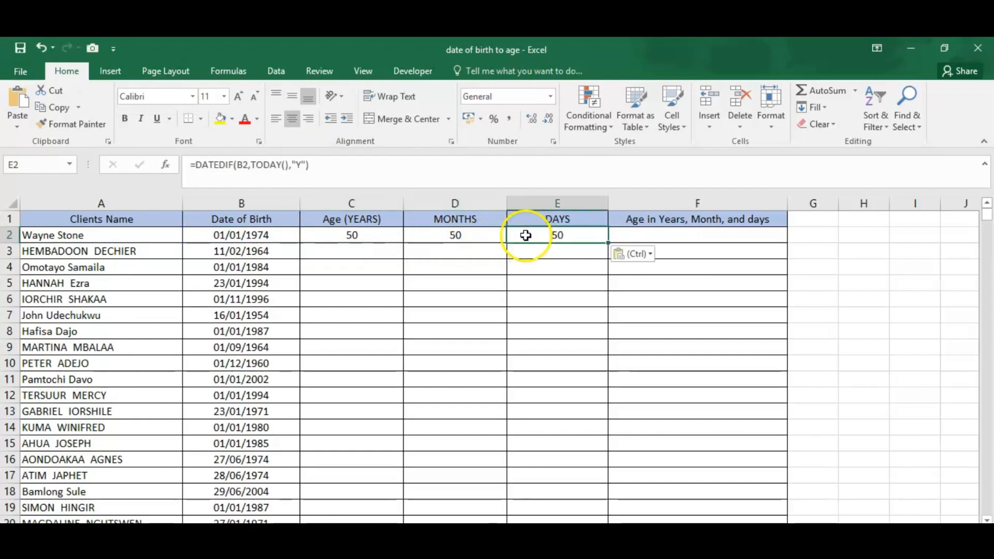
pyautogui.click(705, 234)
pyautogui.hotkey('ctrl', 'v')
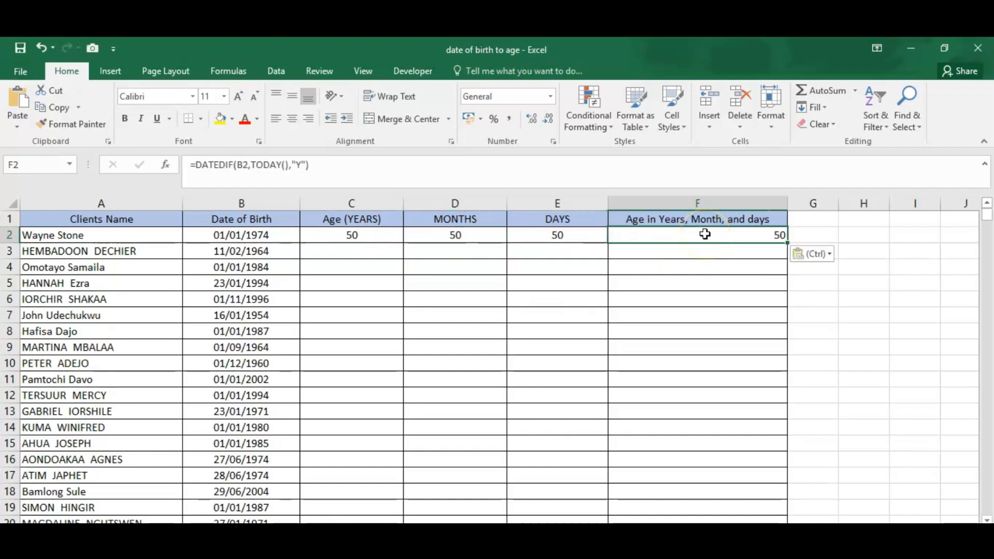
# - Change the unit of the DATEDIF formula in D2 to "M" for the MONTHS column
pyautogui.click(466, 234)
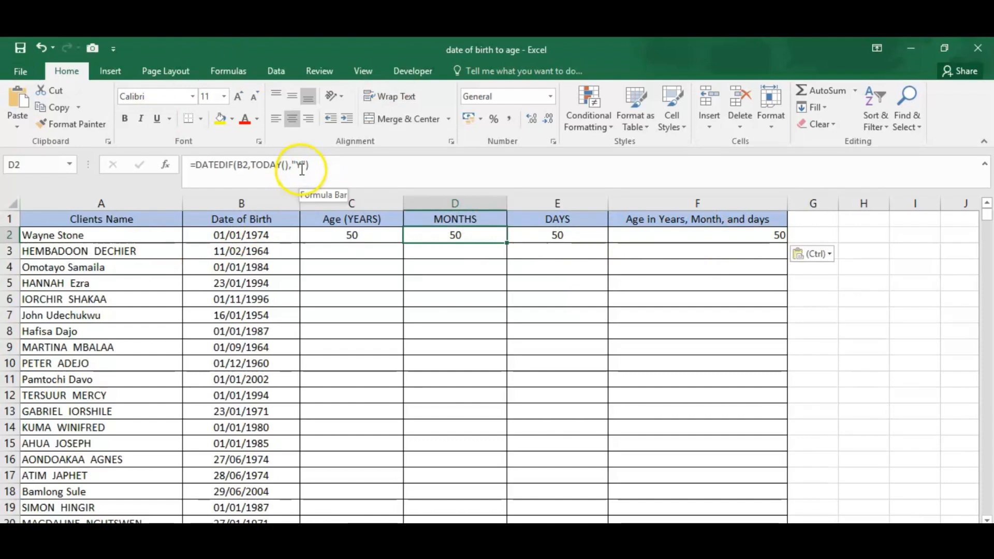
pyautogui.click(302, 171)
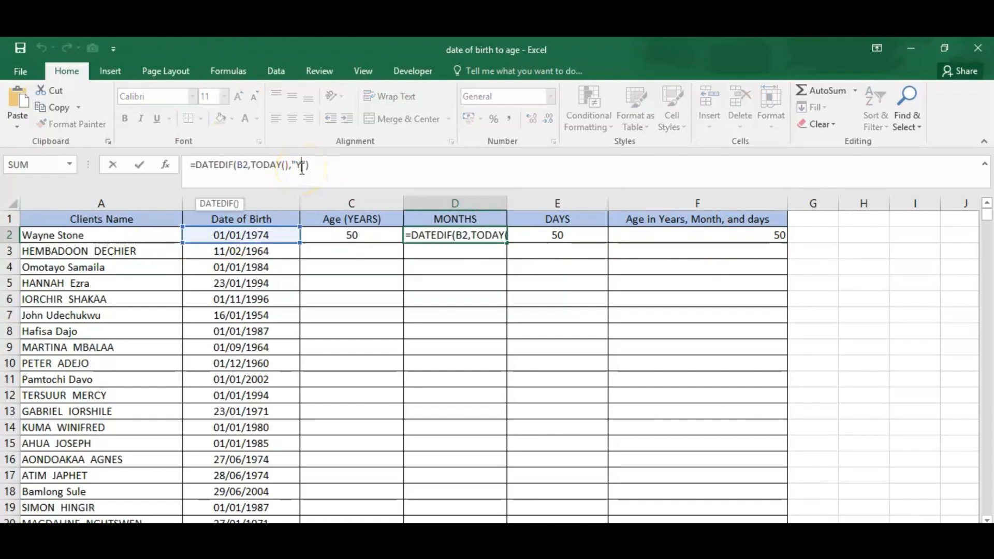
pyautogui.press('BackSpace')
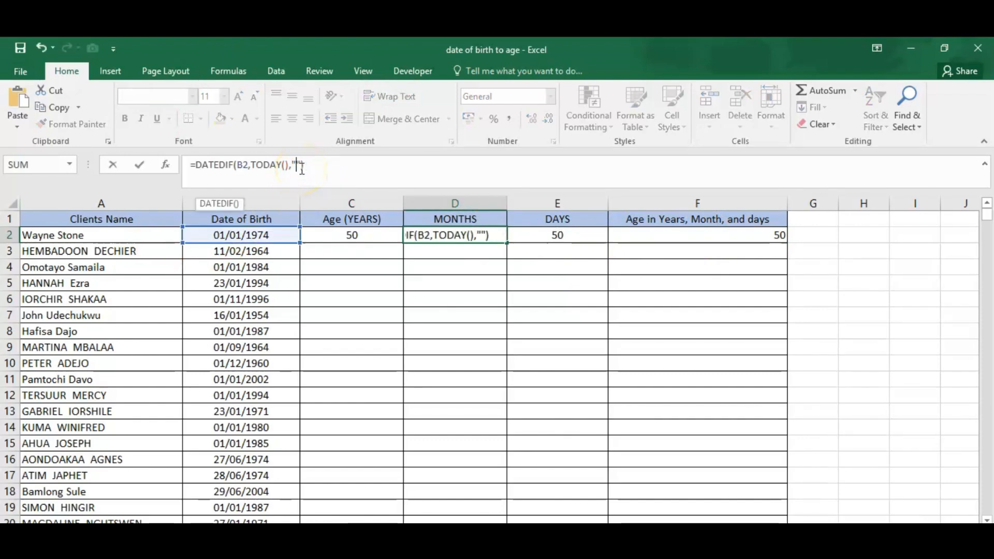
pyautogui.write('M')
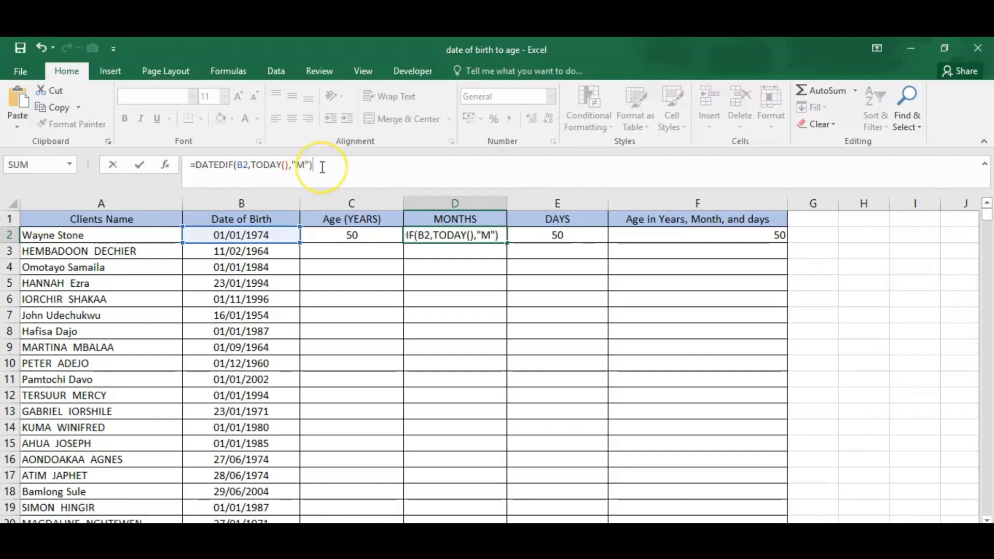
pyautogui.press('Return')
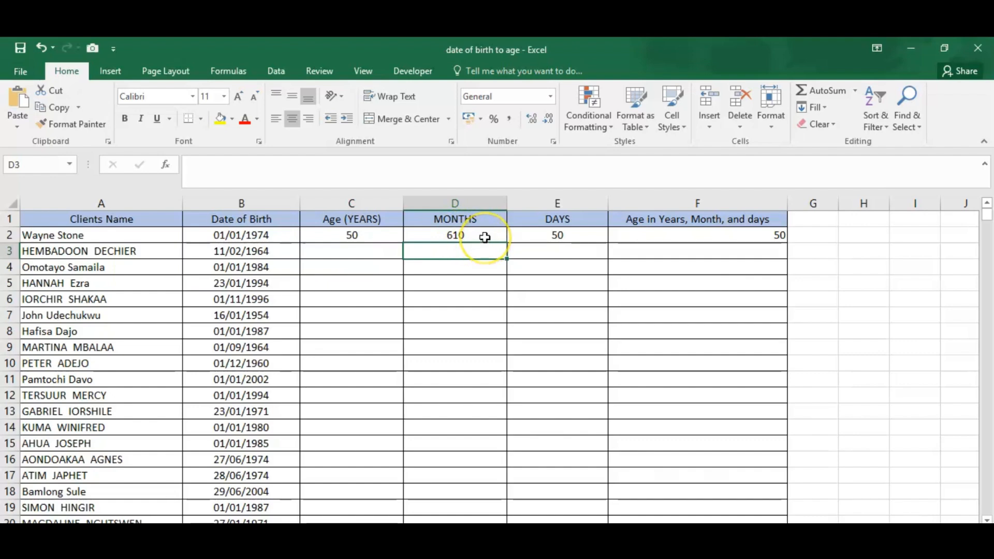
# - Change the unit of the DATEDIF formula in E2 to "D" for the DAYS column
pyautogui.click(552, 234)
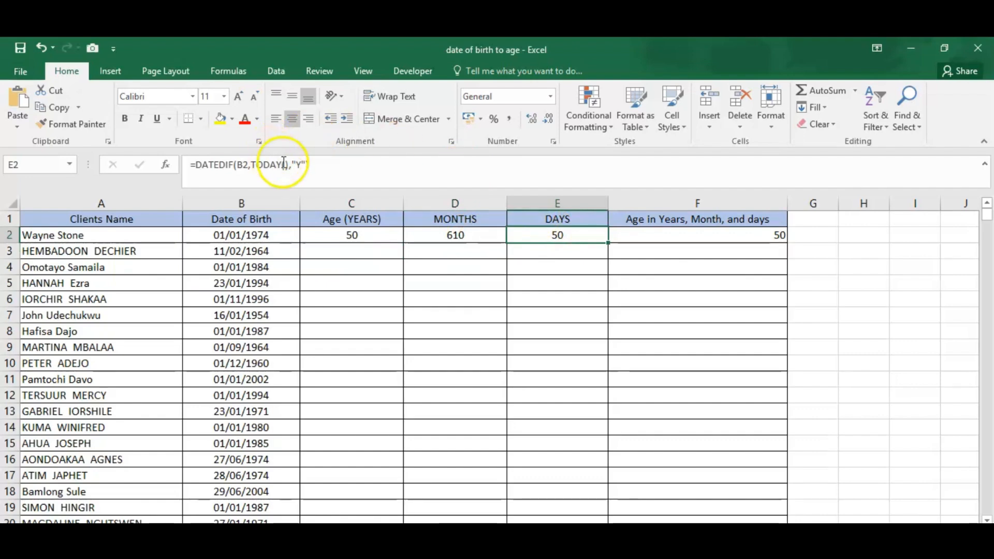
pyautogui.click(301, 166)
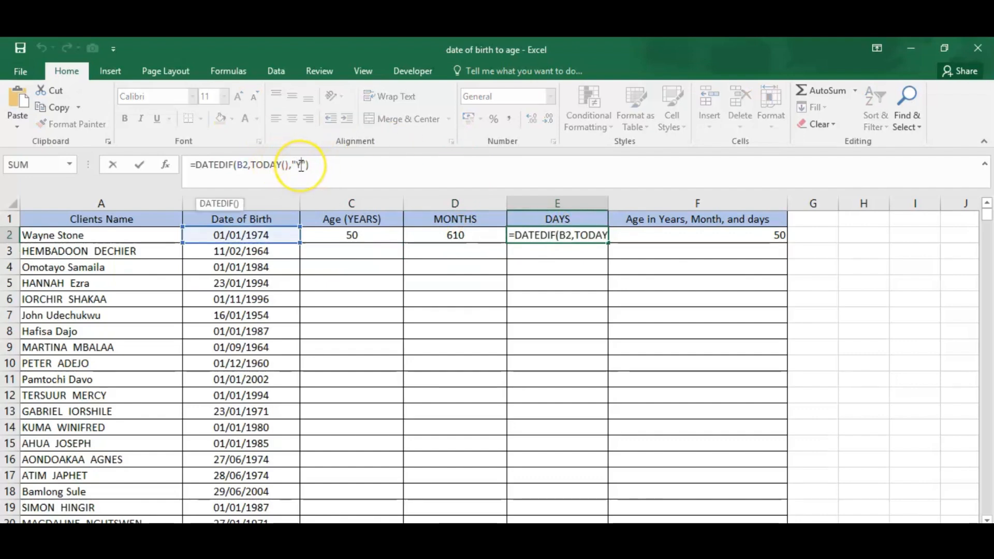
pyautogui.press('BackSpace')
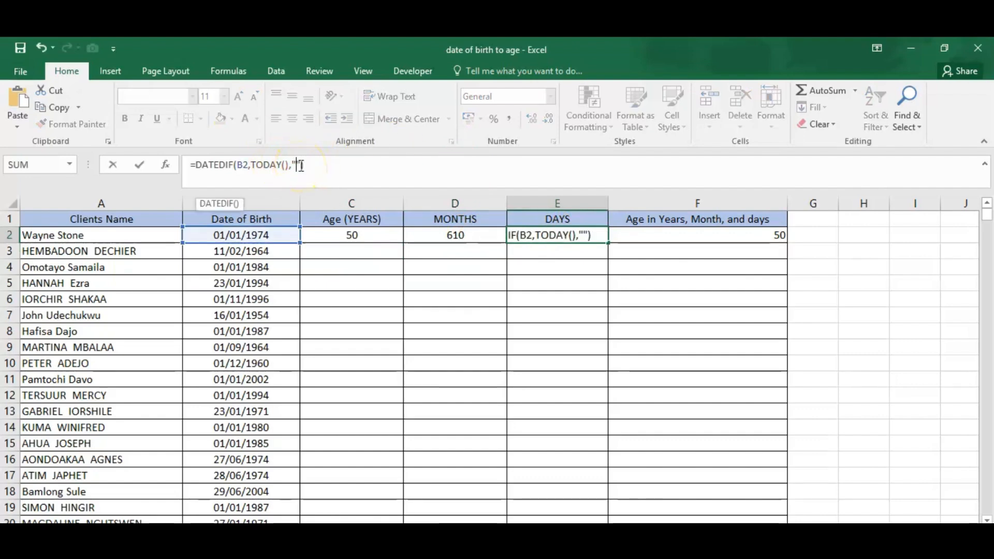
pyautogui.write('D')
pyautogui.click(314, 165)
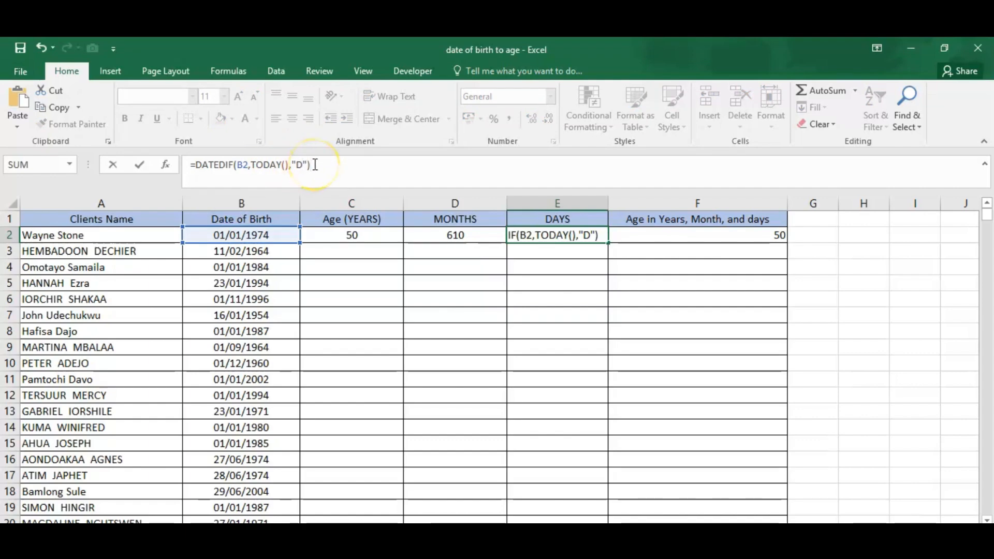
pyautogui.press('Return')
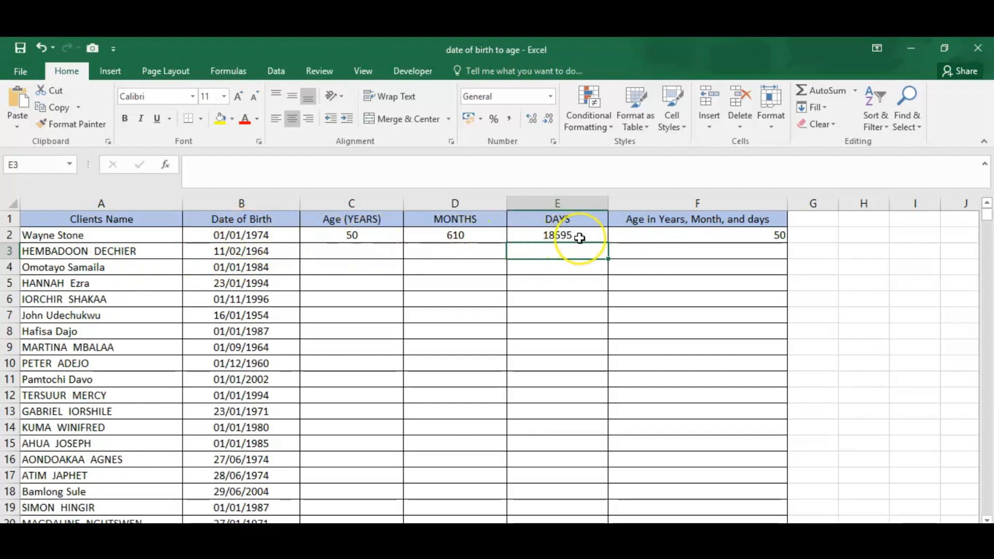
# - Extend the DATEDIF formula in F2 by appending & "Years and " & after the years calculation
pyautogui.click(623, 235)
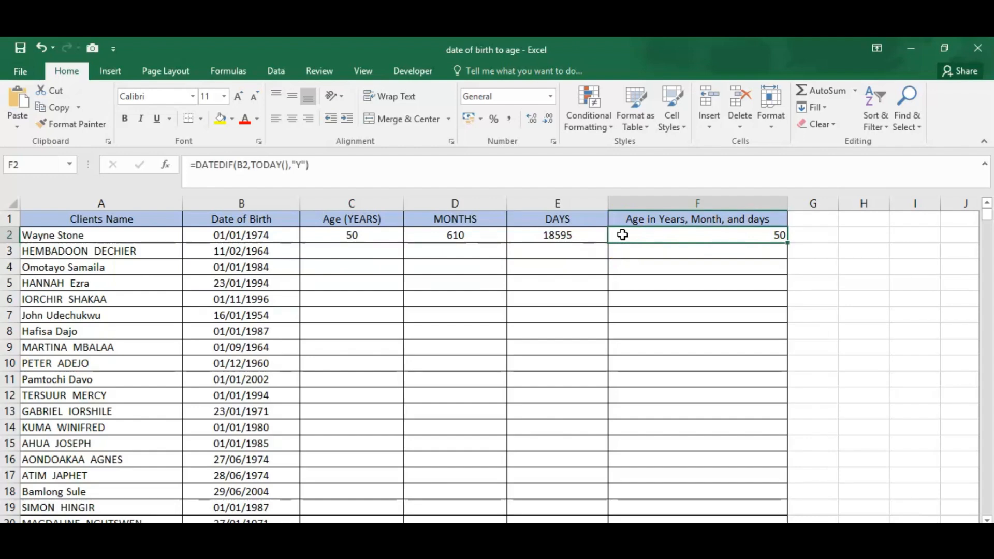
pyautogui.click(329, 165)
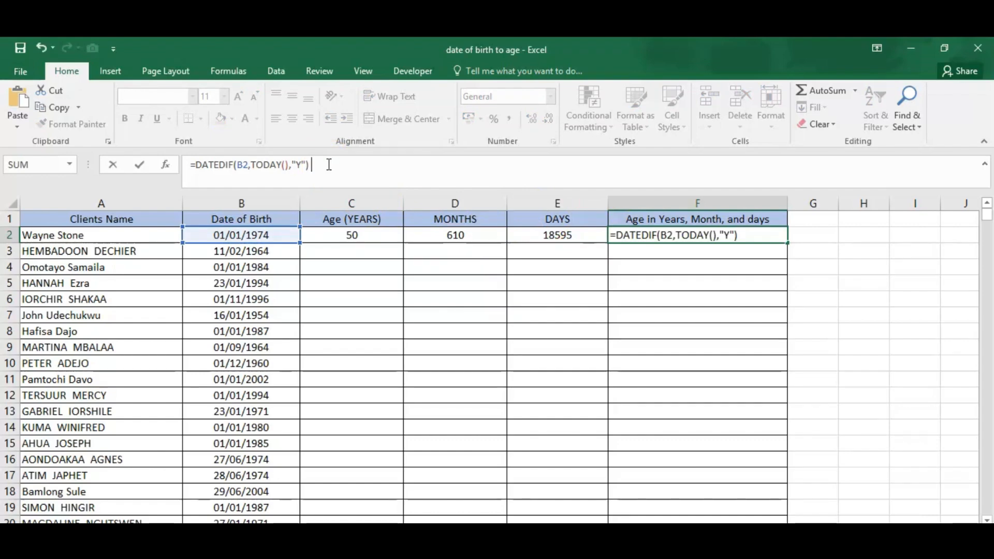
pyautogui.write('& "Y')
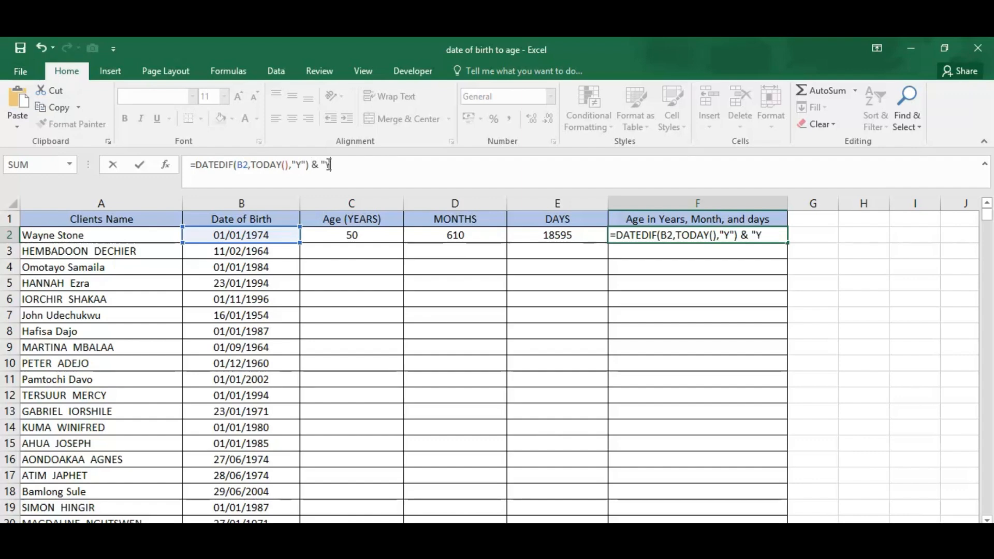
pyautogui.write('ears an')
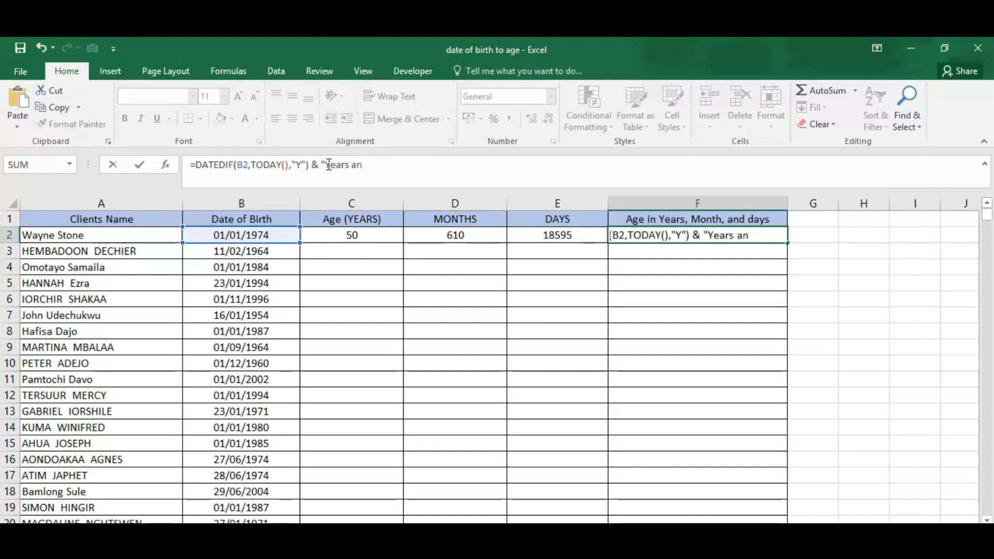
pyautogui.write('d "  &')
# - Append the copied DATEDIF formula without its equals sign to the F2 formula and set its unit to "YM"
pyautogui.hotkey('ctrl', 'v')
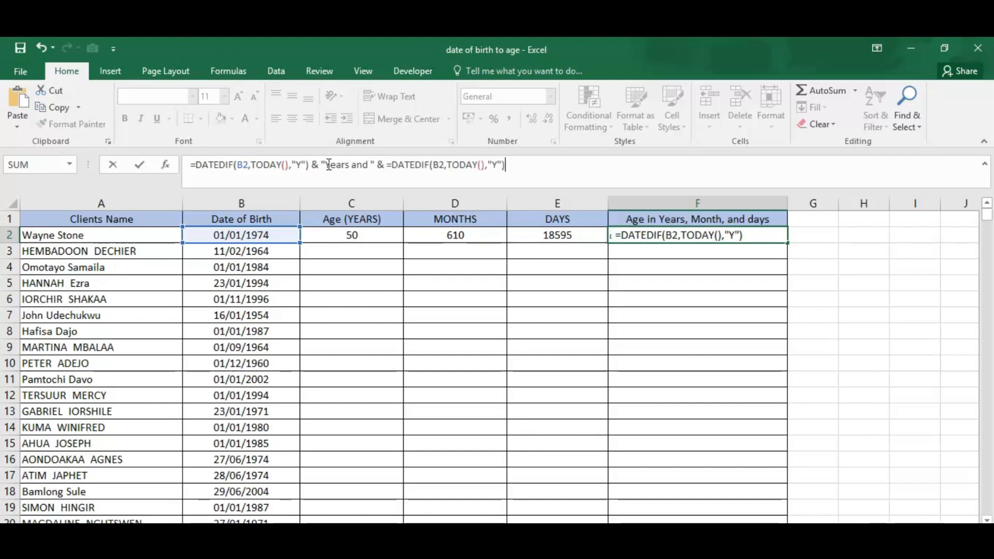
pyautogui.click(391, 167)
pyautogui.press('BackSpace')
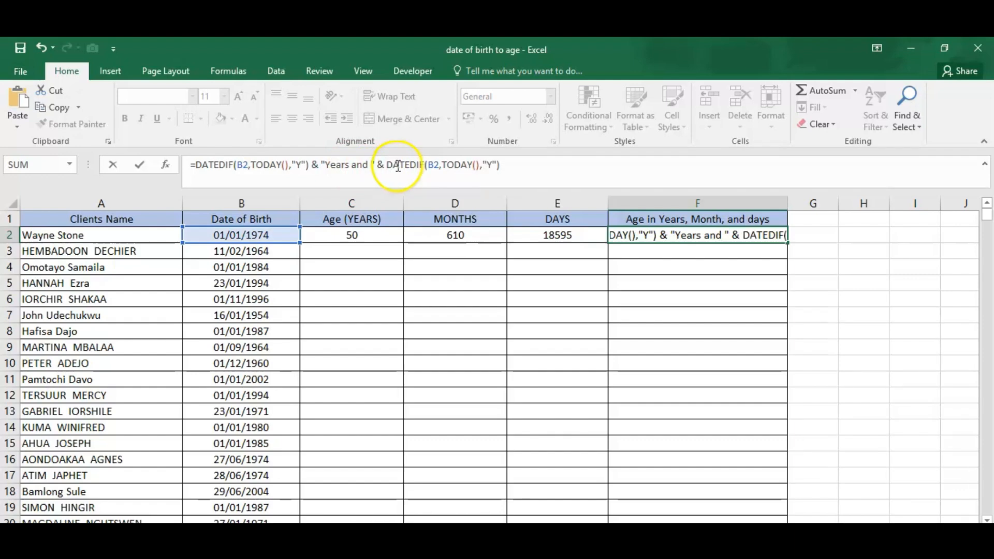
pyautogui.click(489, 167)
pyautogui.click(493, 166)
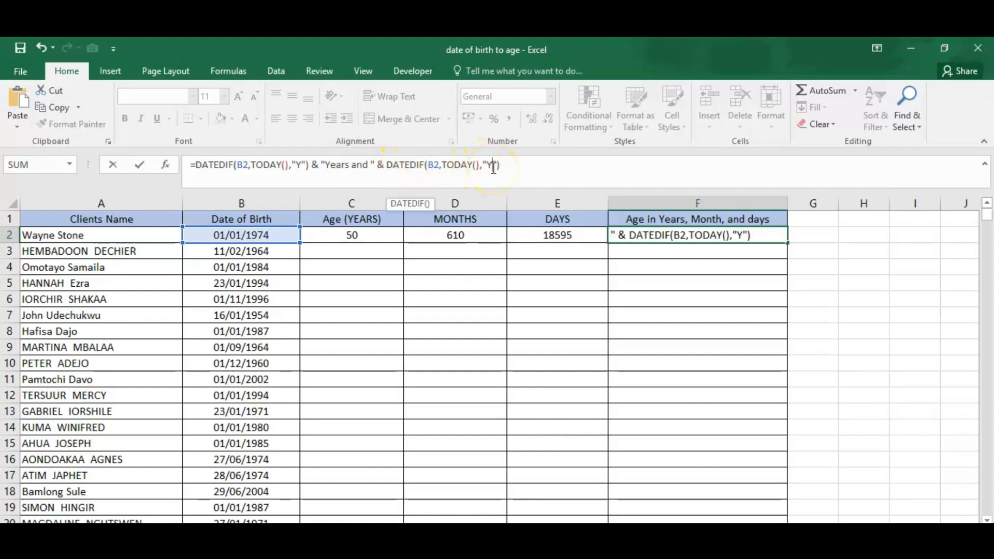
pyautogui.write('M')
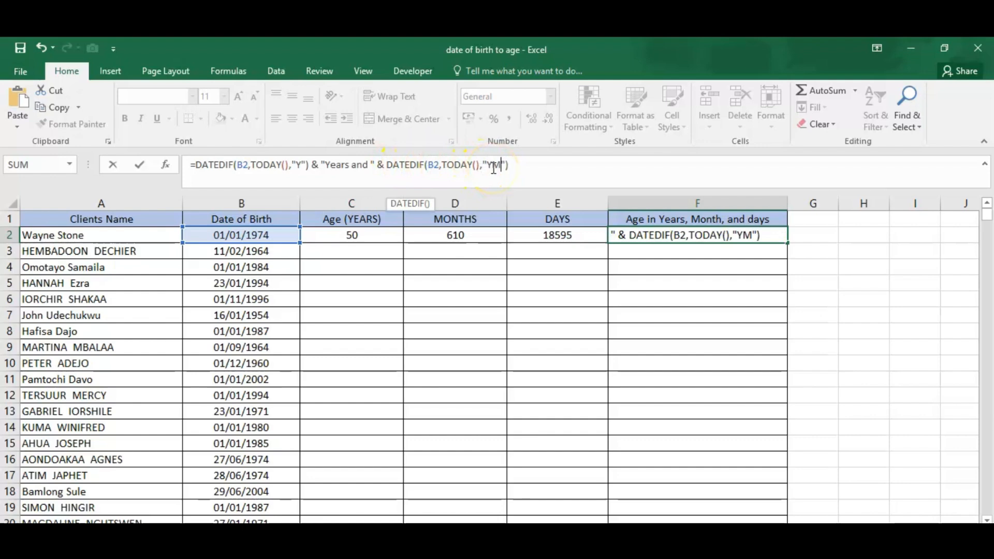
# - Append & "Months and " & after the "YM" DATEDIF part of the F2 formula
pyautogui.click(527, 165)
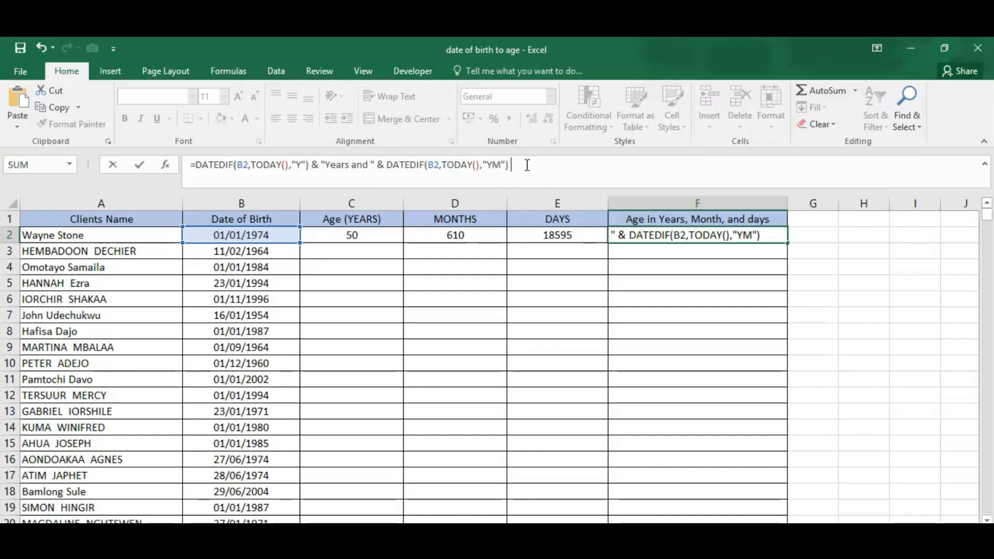
pyautogui.write('&')
pyautogui.write(' "')
pyautogui.write('Mont')
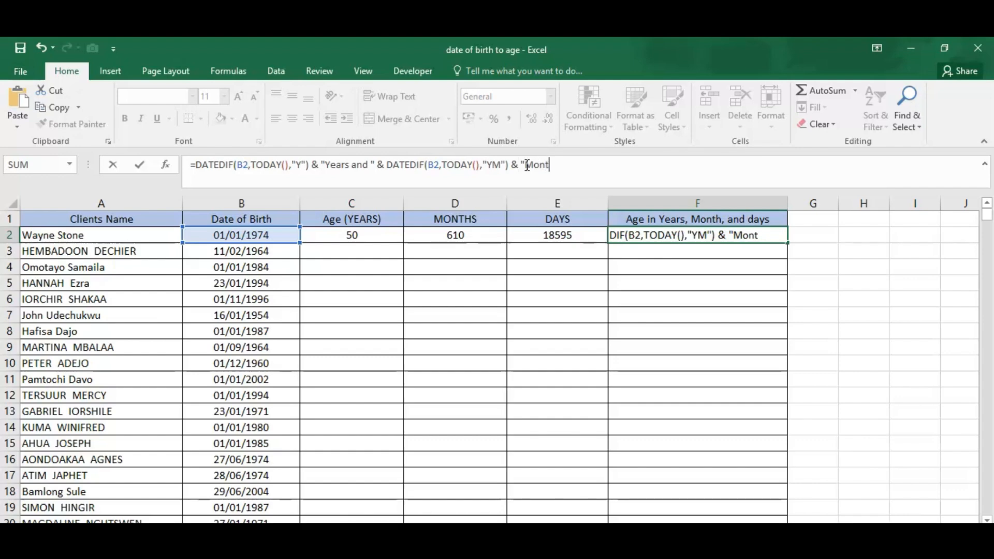
pyautogui.write('hs and ')
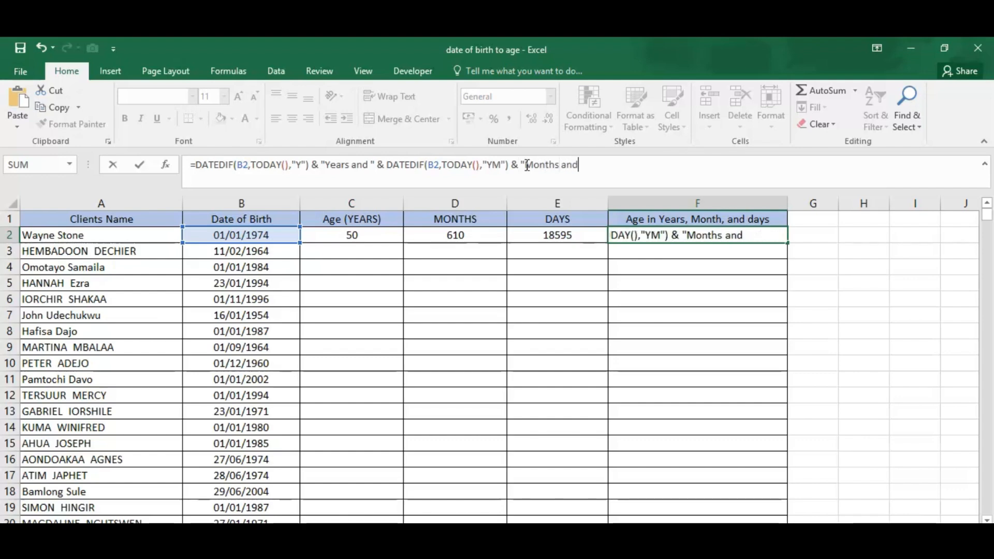
pyautogui.write('" &')
# - Add a third copy of DATEDIF without its equals sign to the F2 formula and set its unit to "MD"
pyautogui.write('=DATEDIF(B2,TODAY(),"Y")')
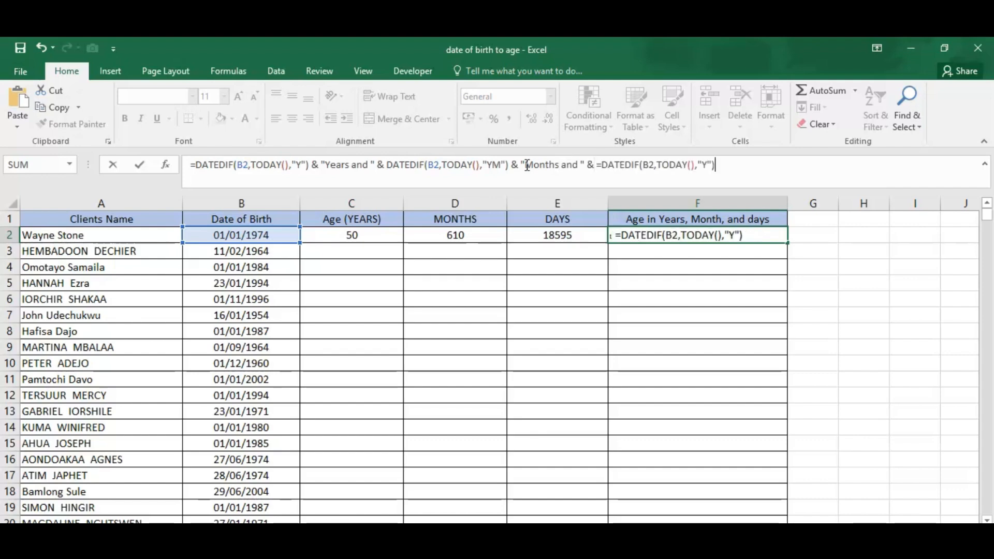
pyautogui.click(605, 169)
pyautogui.press('BackSpace')
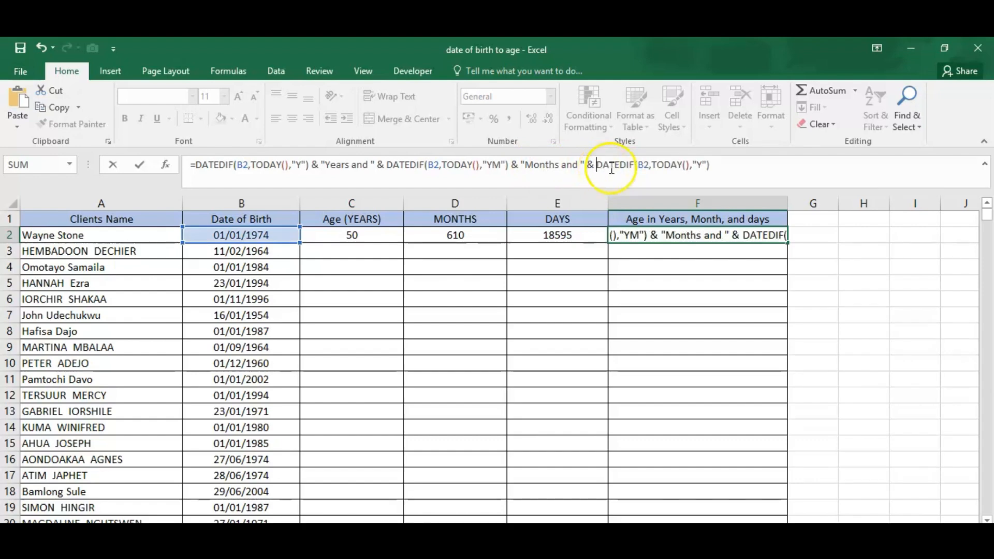
pyautogui.click(702, 164)
pyautogui.press('BackSpace')
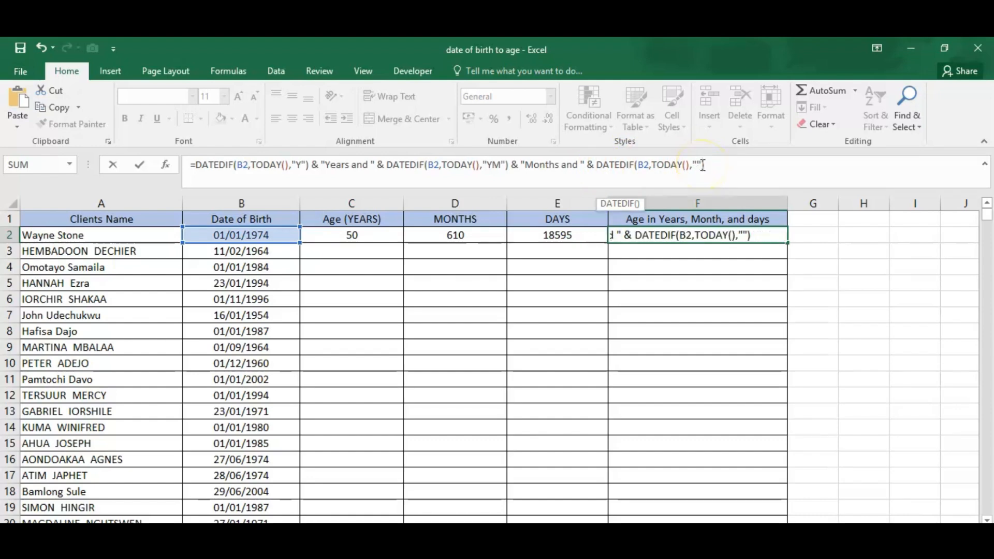
pyautogui.write('MD')
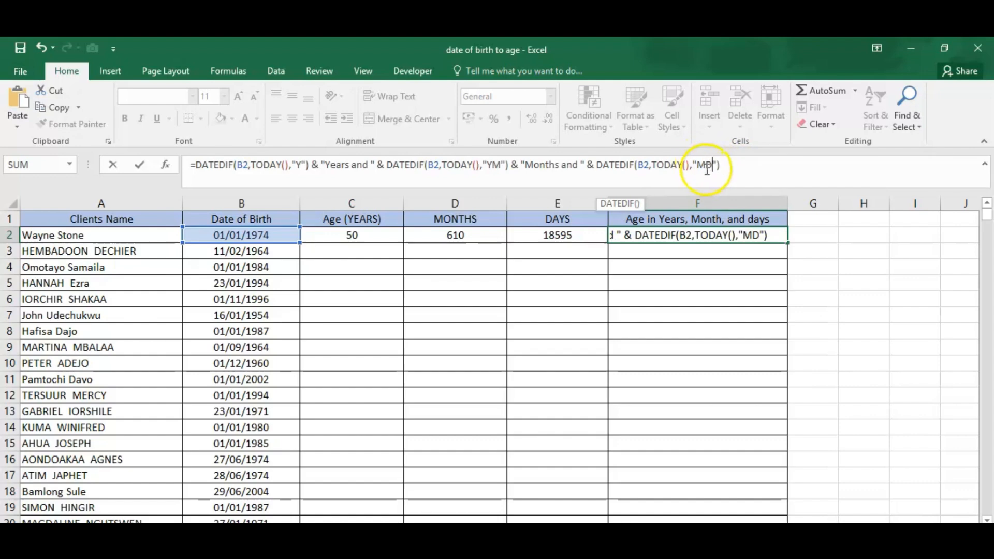
# - Finish the F2 formula by appending &" days" after the "MD" part and enter it
pyautogui.click(735, 169)
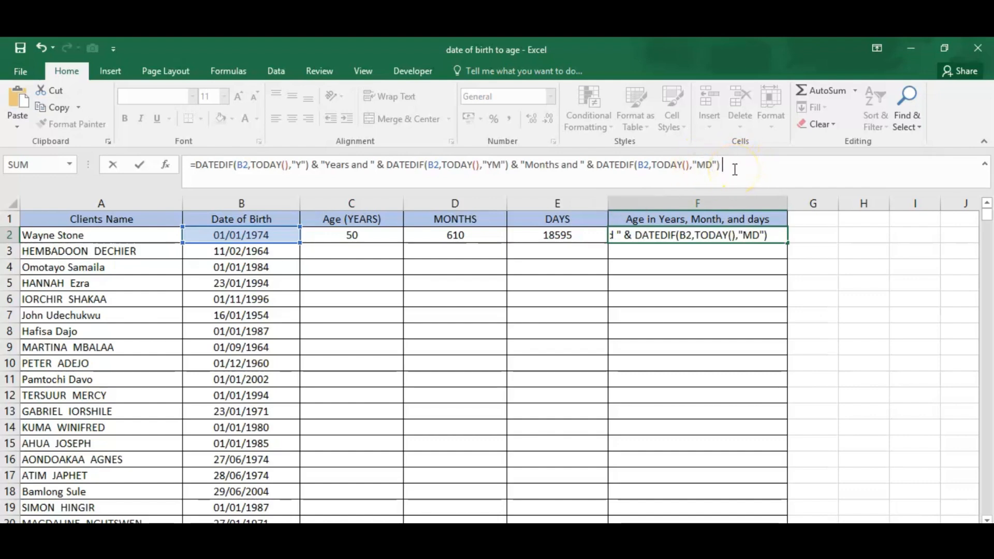
pyautogui.write('&"days')
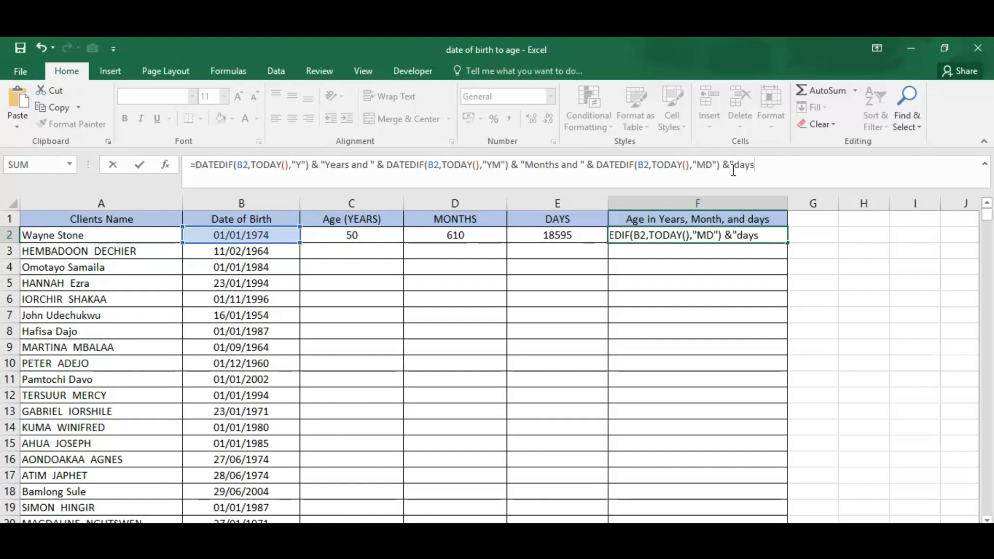
pyautogui.write('"')
pyautogui.click(735, 165)
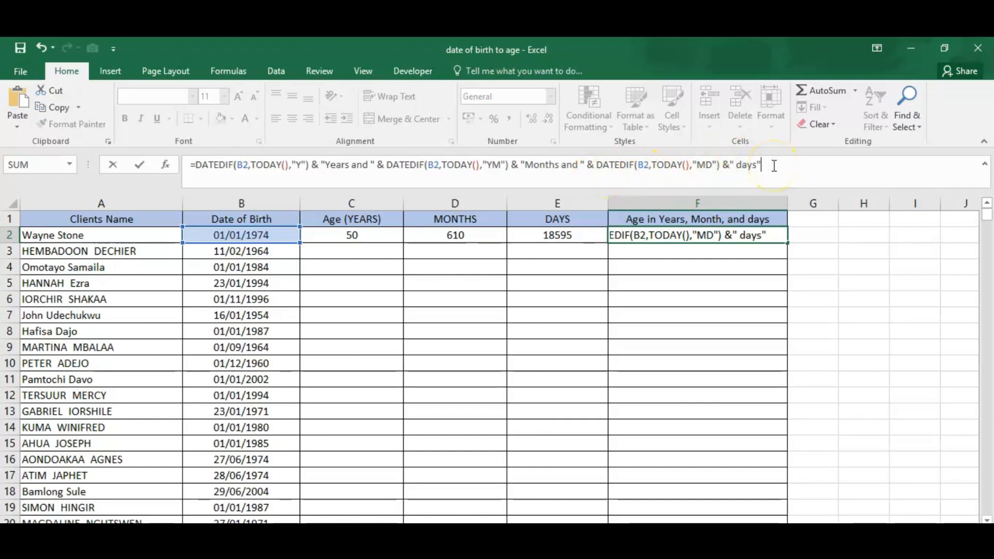
pyautogui.press('Return')
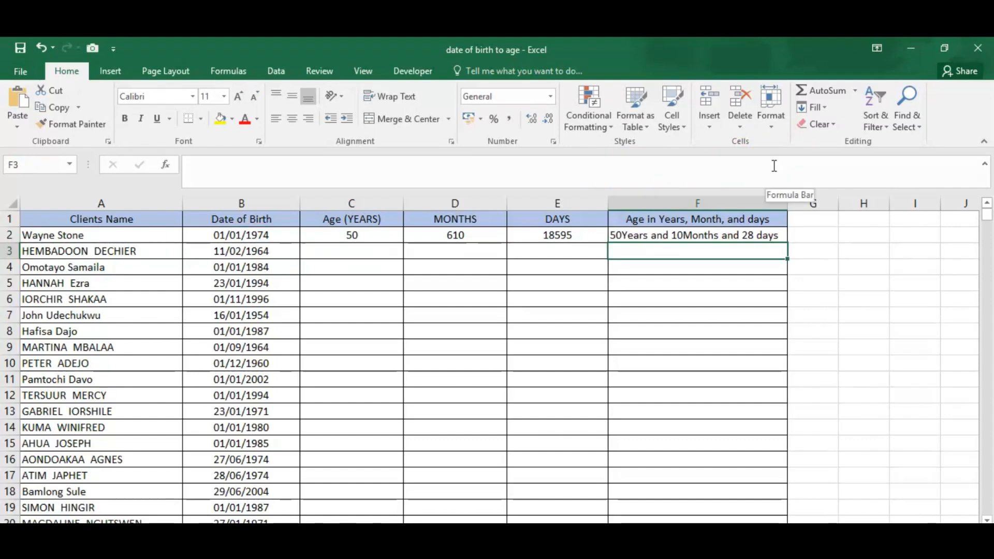
# - Insert a space before Years and before Months in the text parts of the F2 formula
pyautogui.click(748, 238)
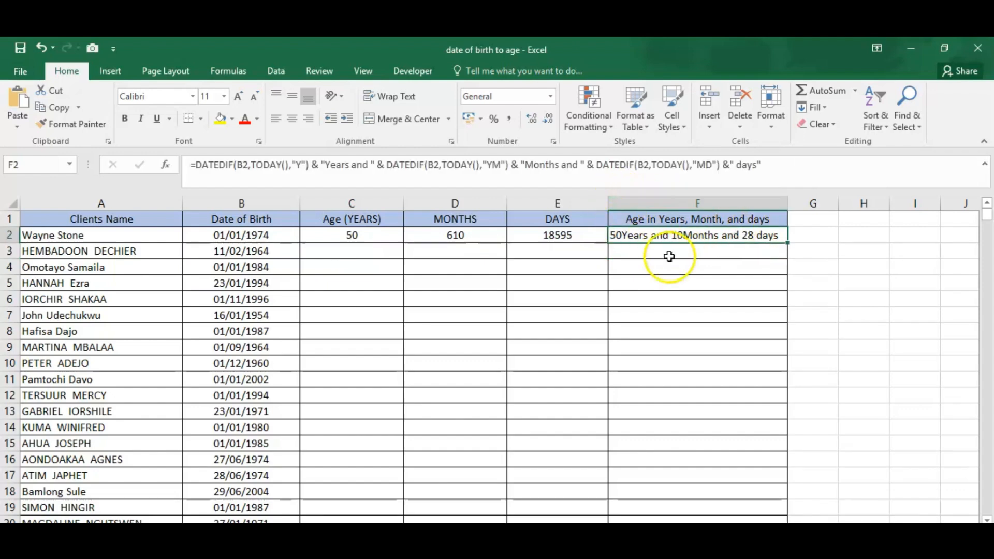
pyautogui.click(525, 166)
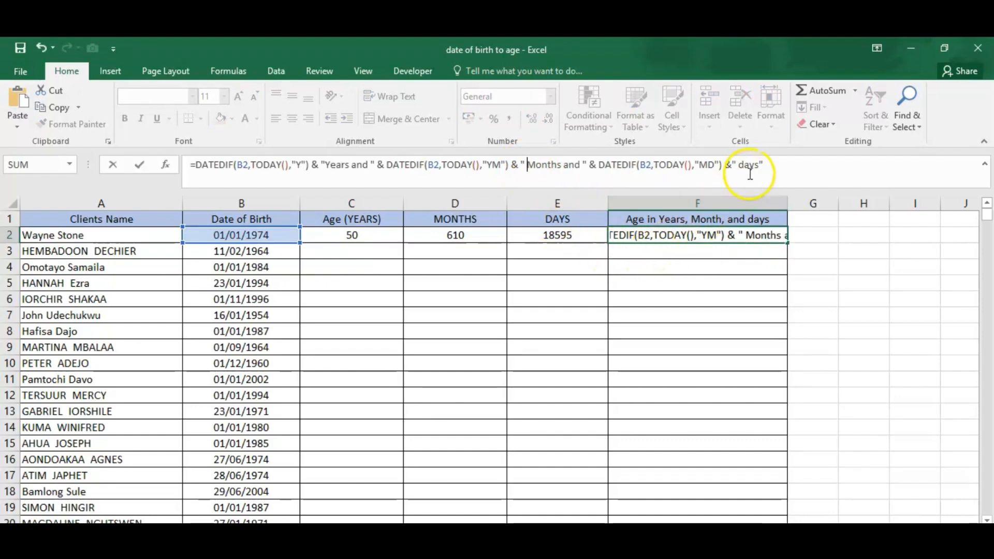
pyautogui.click(327, 166)
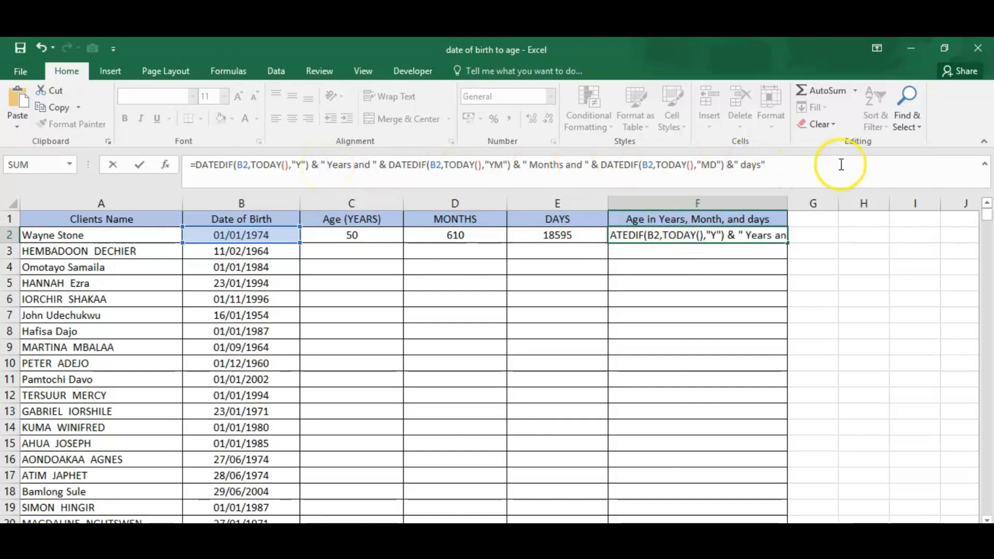
pyautogui.press('Return')
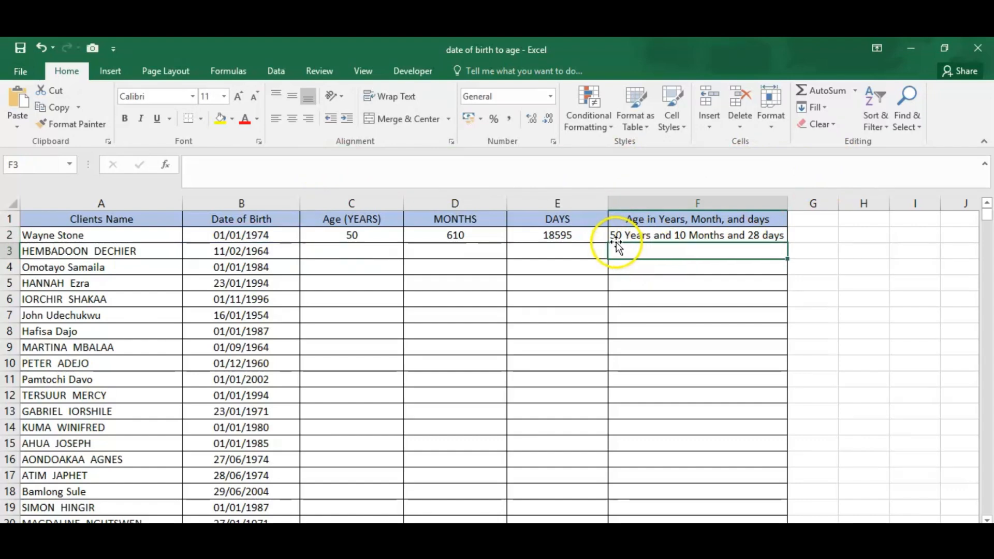
# - Fill the formulas in F2, E2, D2 and C2 down their columns for all clients
pyautogui.click(772, 235)
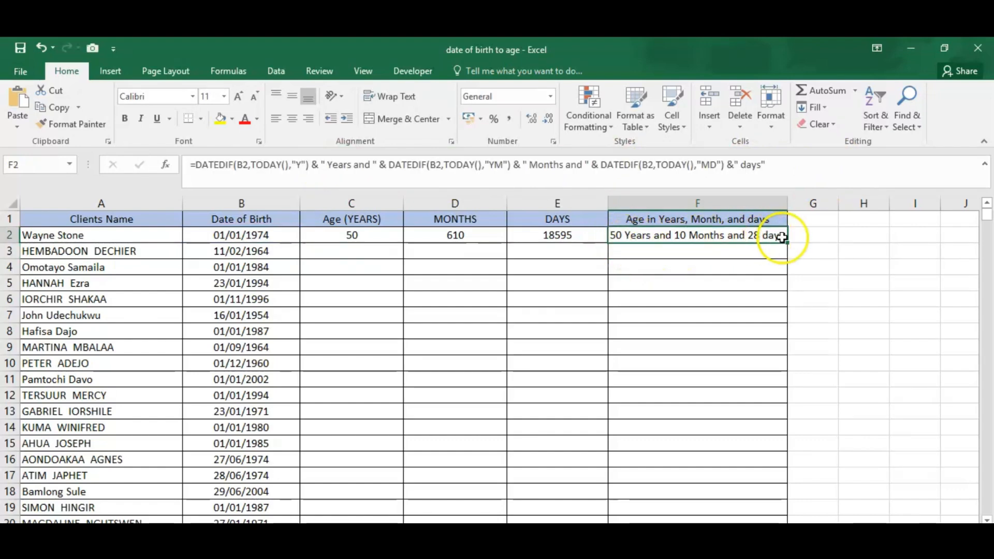
pyautogui.doubleClick(787, 241)
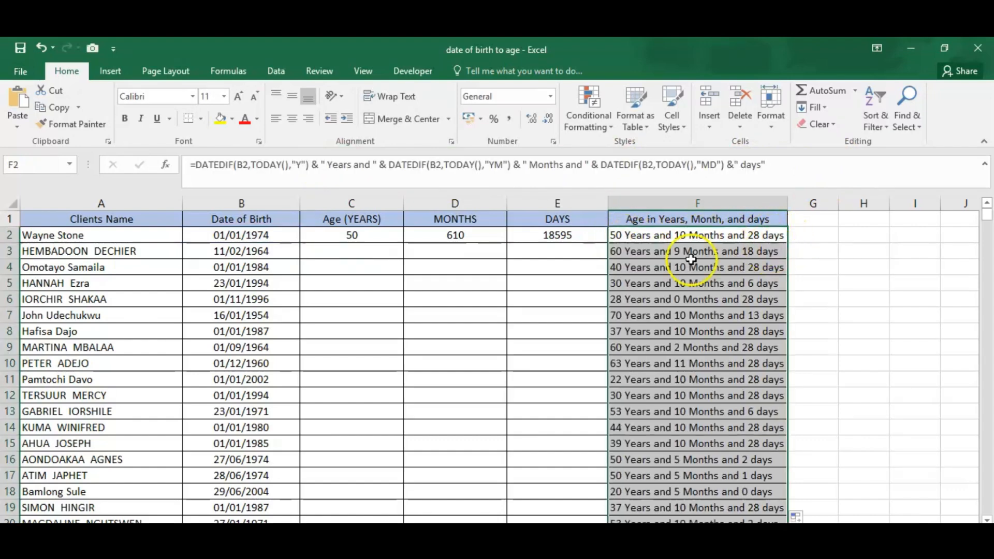
pyautogui.click(548, 232)
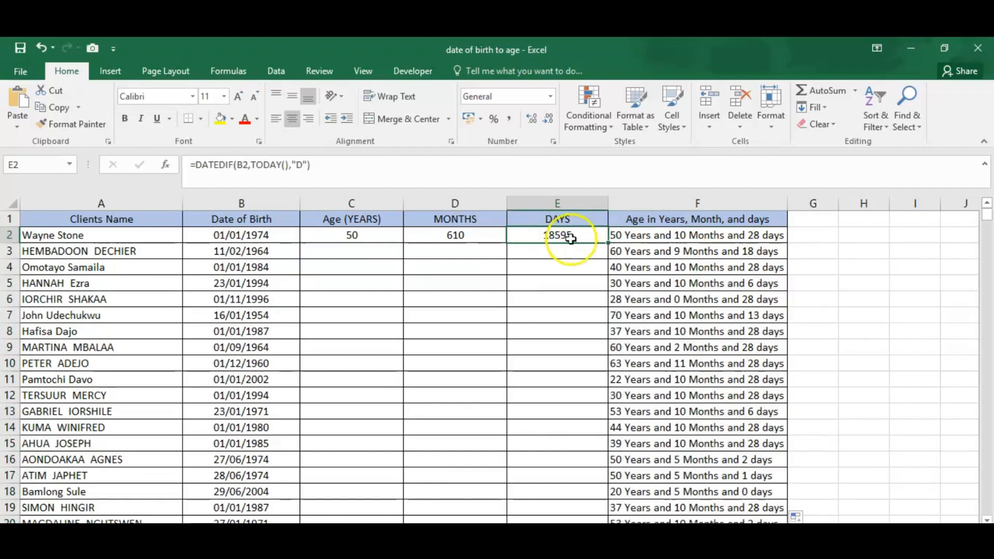
pyautogui.doubleClick(609, 244)
pyautogui.click(455, 239)
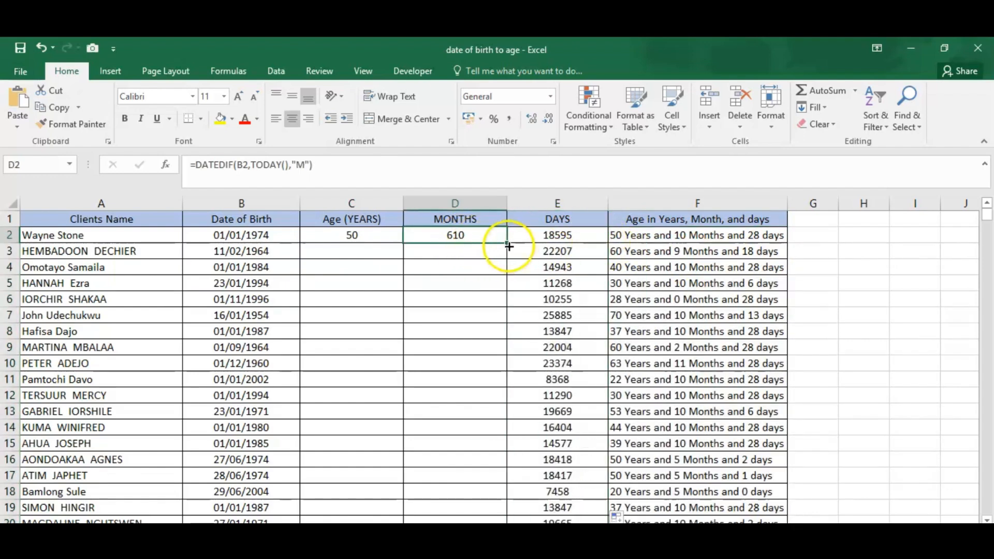
pyautogui.doubleClick(508, 247)
pyautogui.click(382, 244)
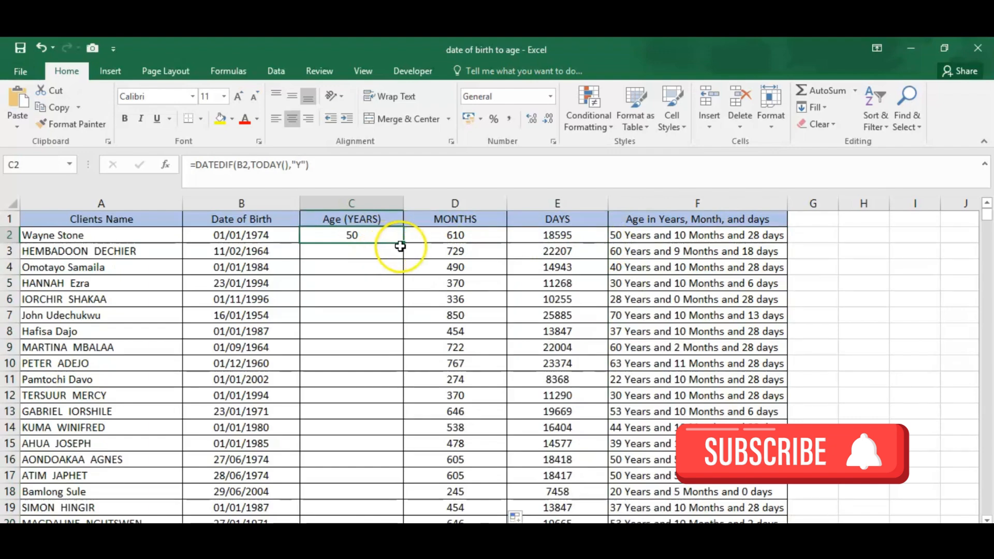
pyautogui.doubleClick(402, 243)
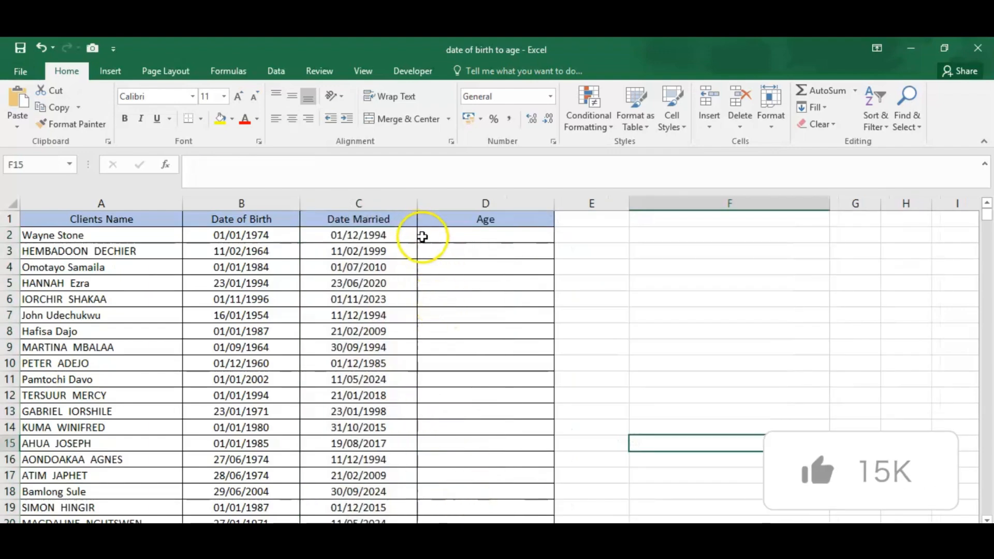
# - Begin the first client's Age formula in D2 with YEARFRAC nested inside TRUNC, as =TRUNC(YEARFRAC(
pyautogui.click(424, 237)
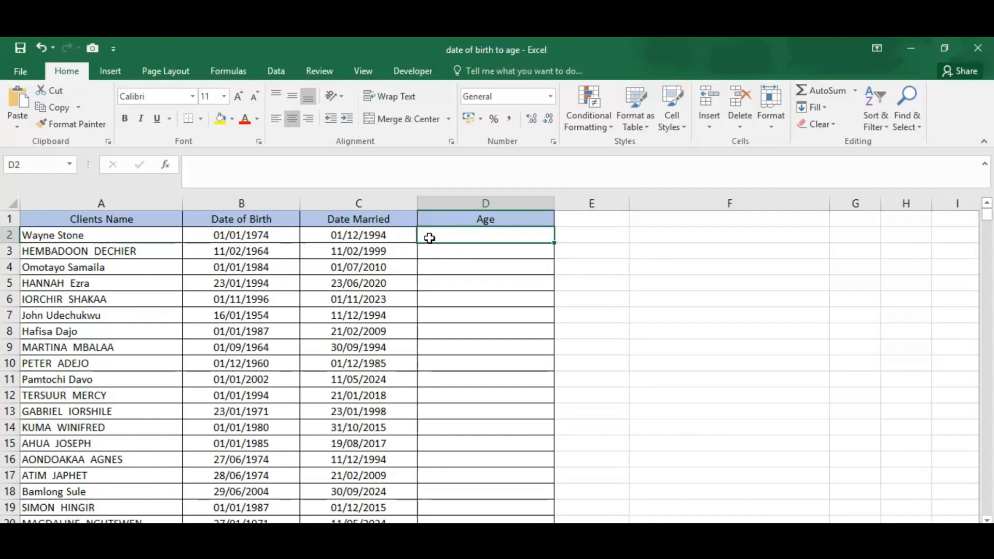
pyautogui.write('=')
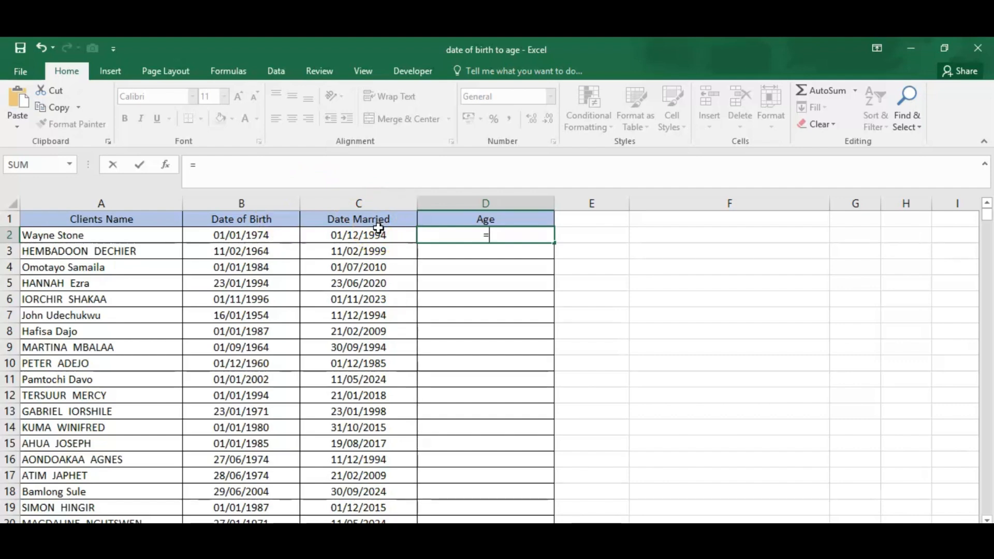
pyautogui.write('t')
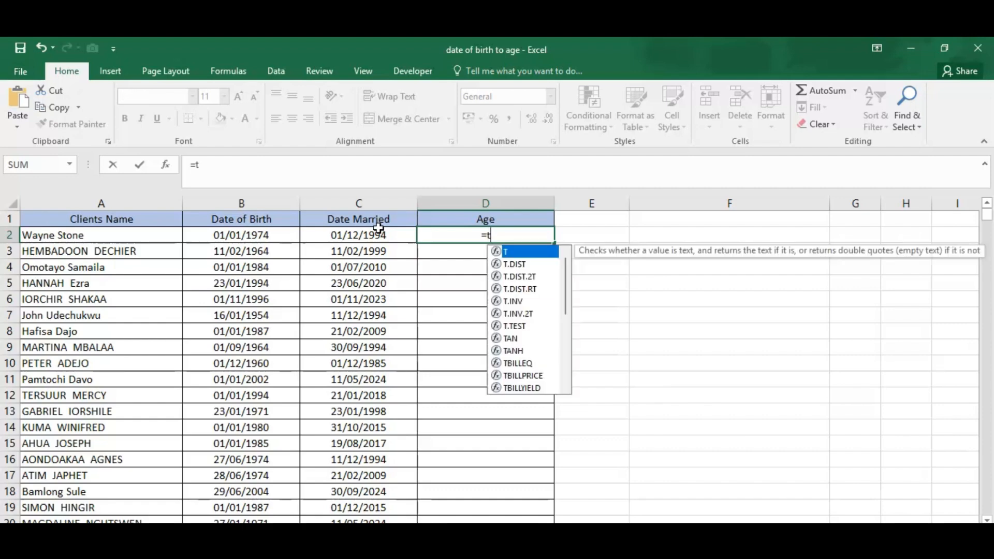
pyautogui.press('BackSpace')
pyautogui.write('T')
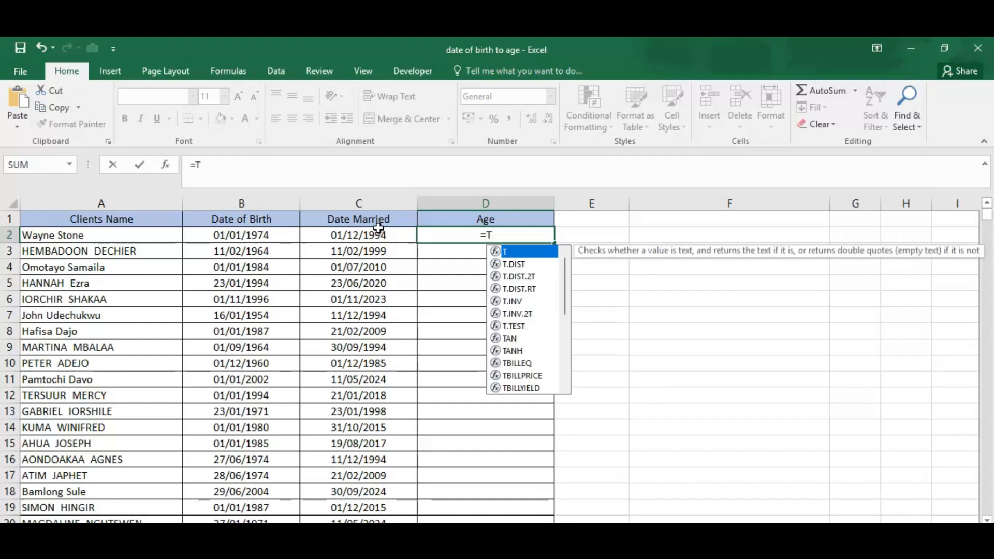
pyautogui.write('RUNC')
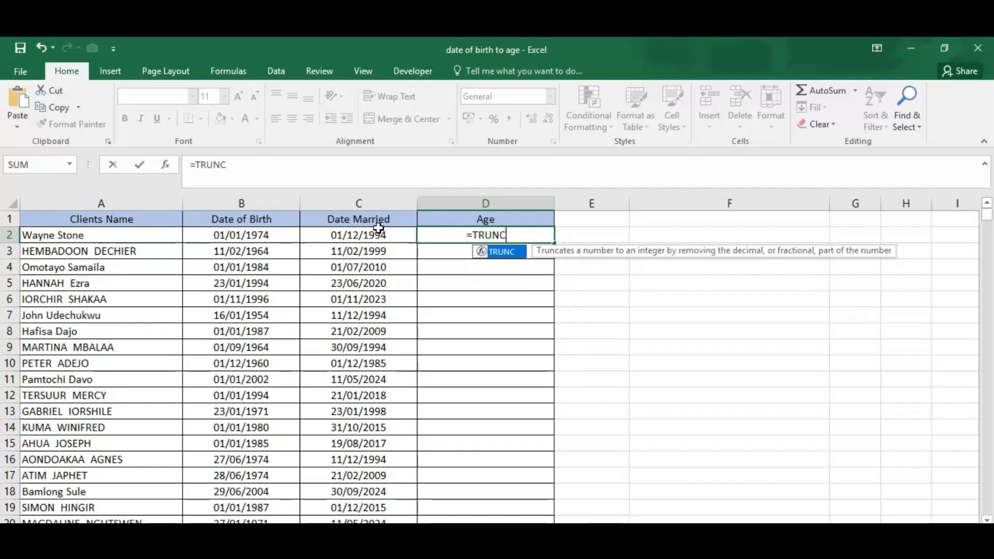
pyautogui.write('(')
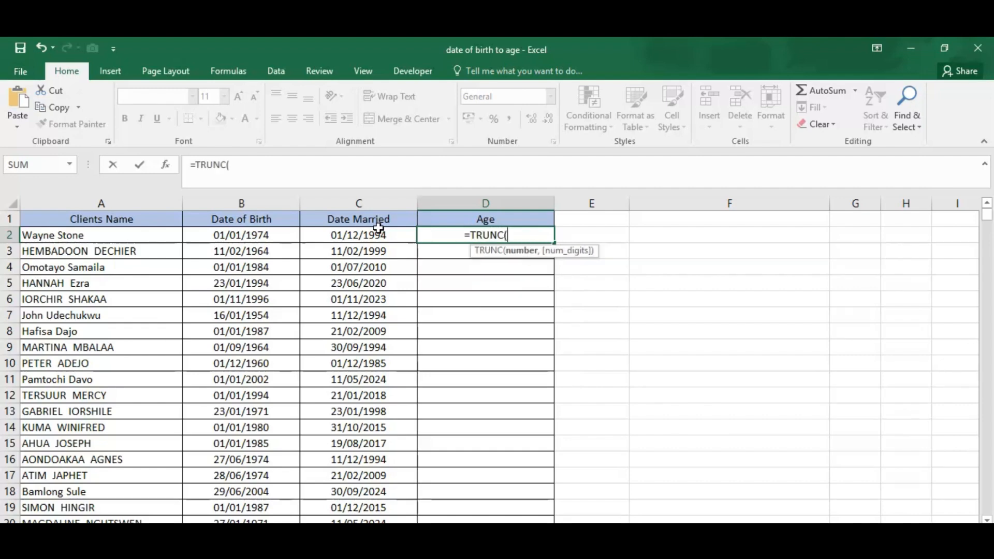
pyautogui.write('Y')
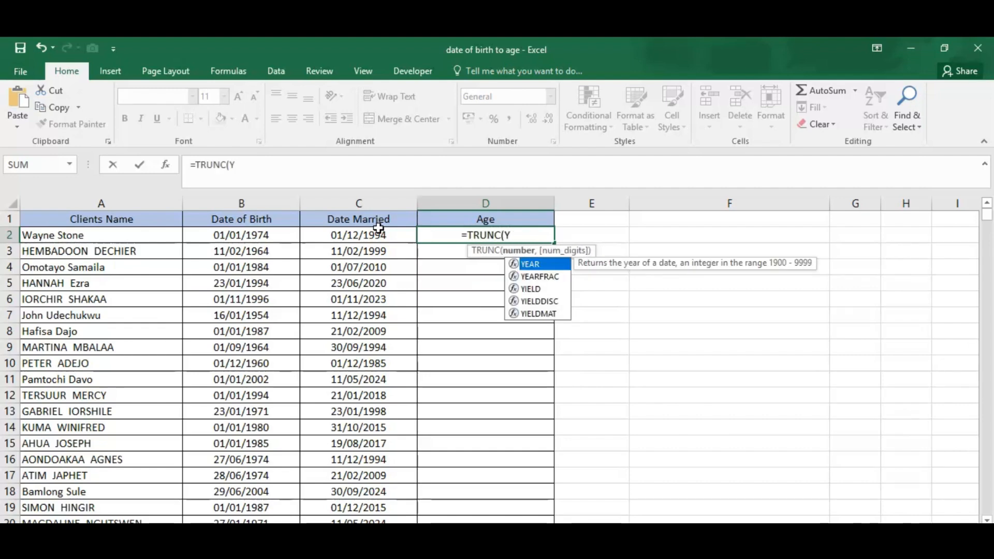
pyautogui.press('Down')
pyautogui.press('Tab')
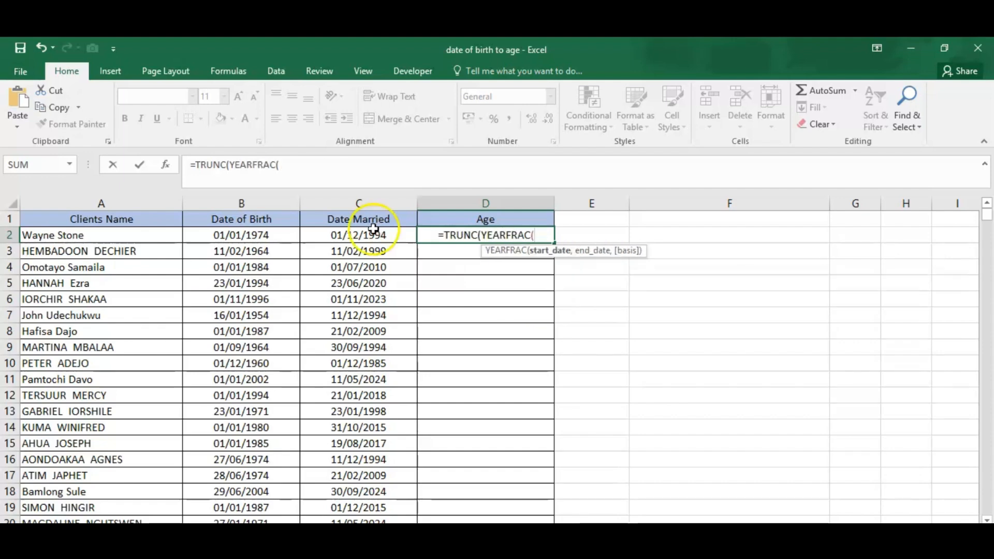
# - Complete the D2 formula with B2 as start date and C2 as end date, and fill it down the Age column
pyautogui.click(264, 235)
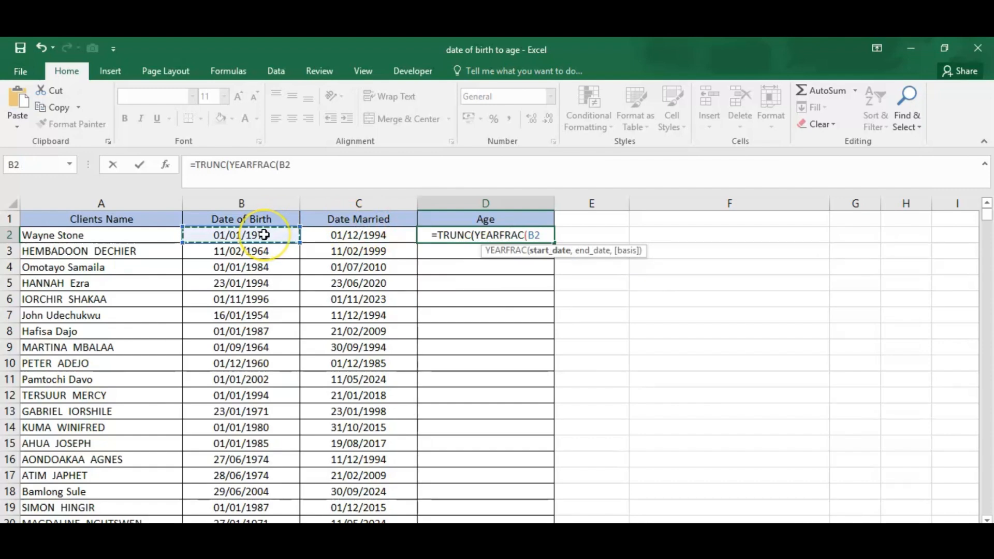
pyautogui.write(',')
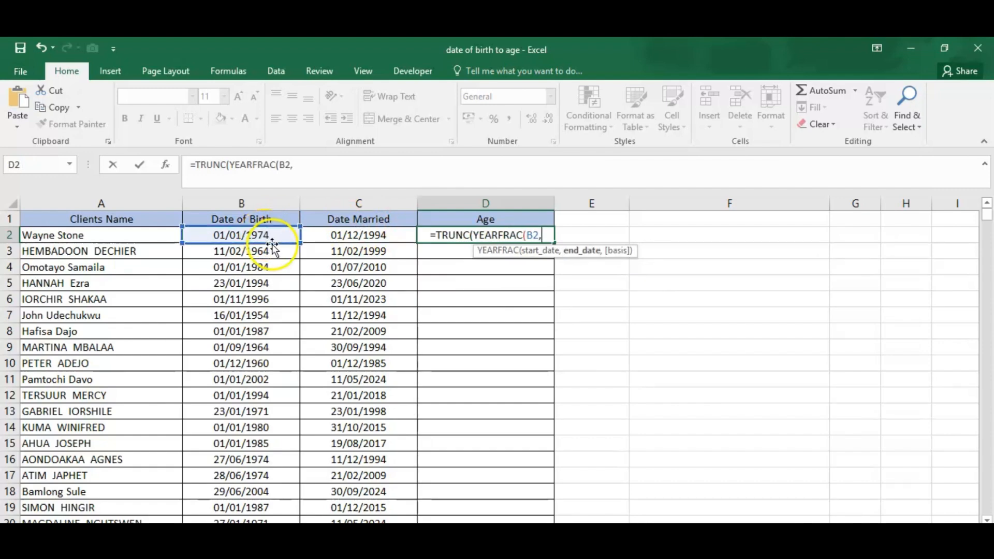
pyautogui.click(351, 238)
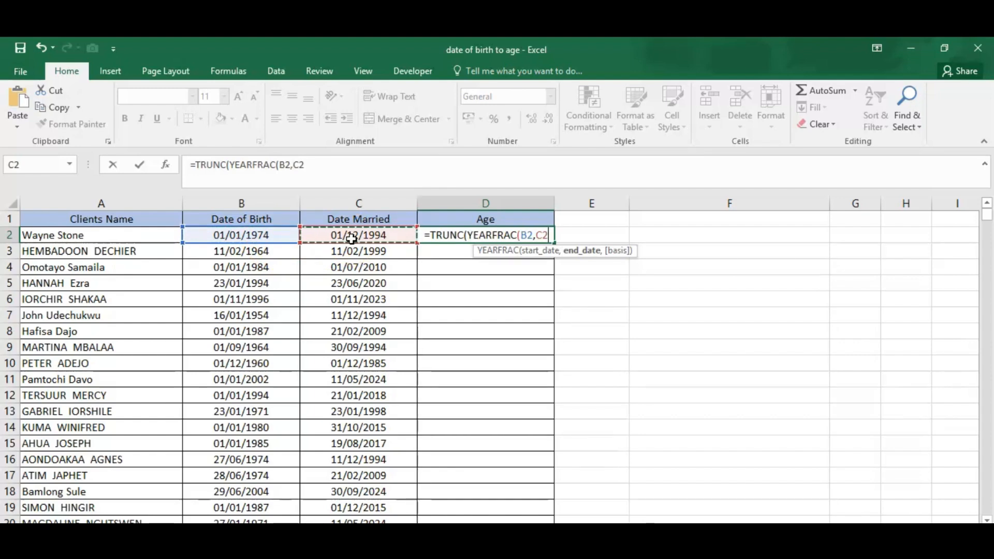
pyautogui.write(')')
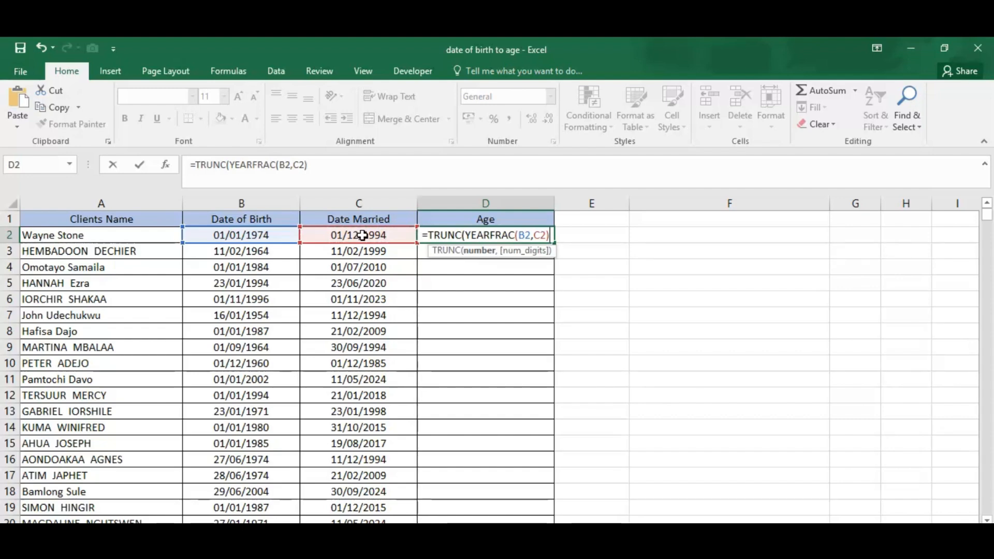
pyautogui.write(')')
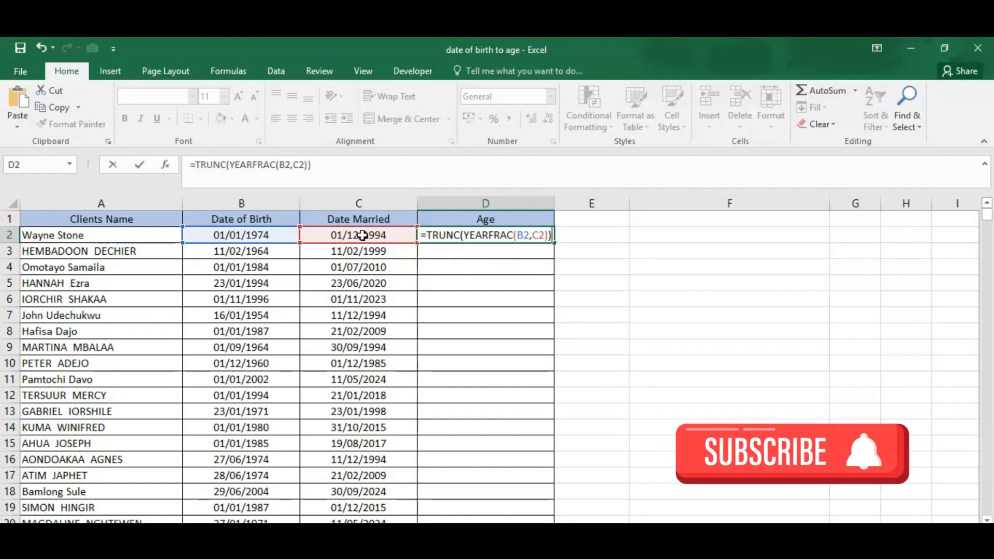
pyautogui.press('Return')
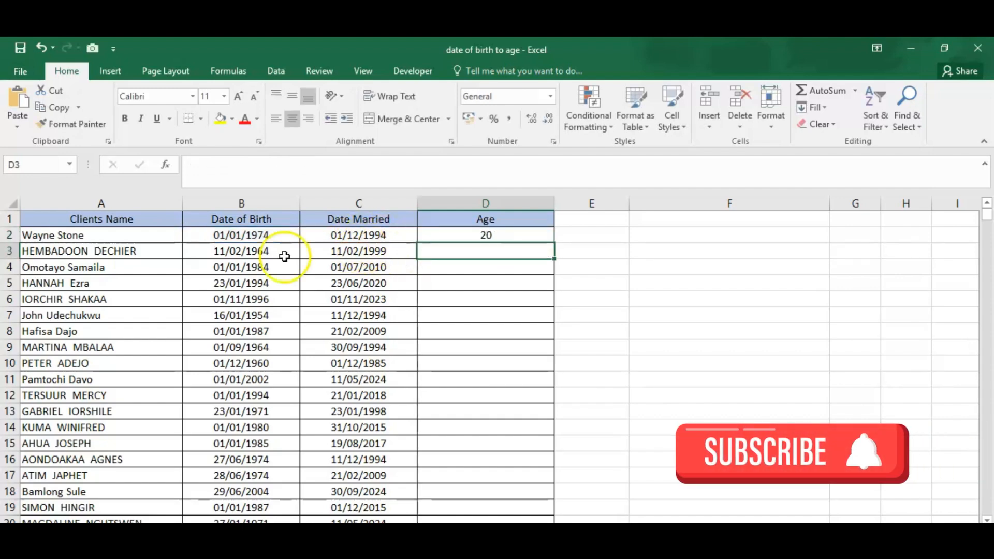
pyautogui.click(491, 234)
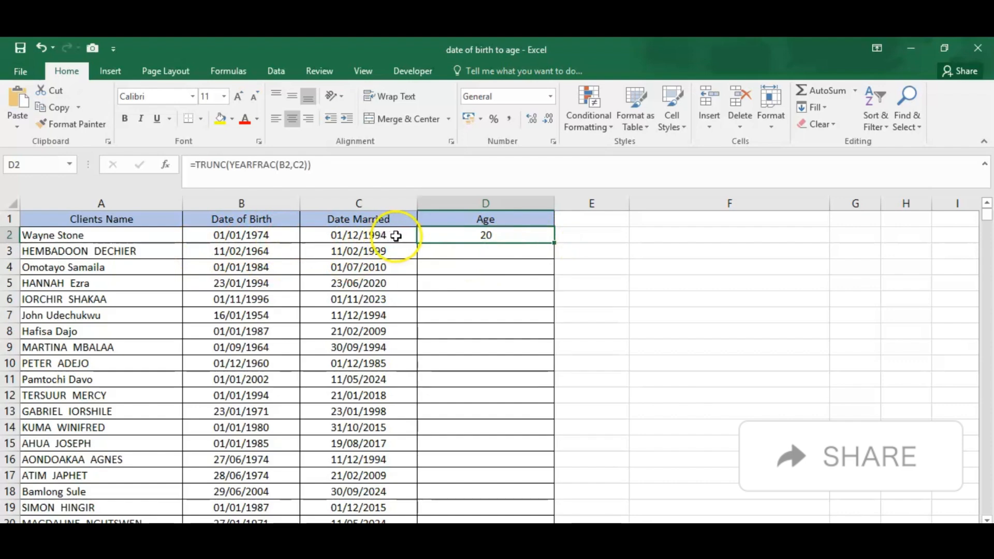
pyautogui.doubleClick(554, 243)
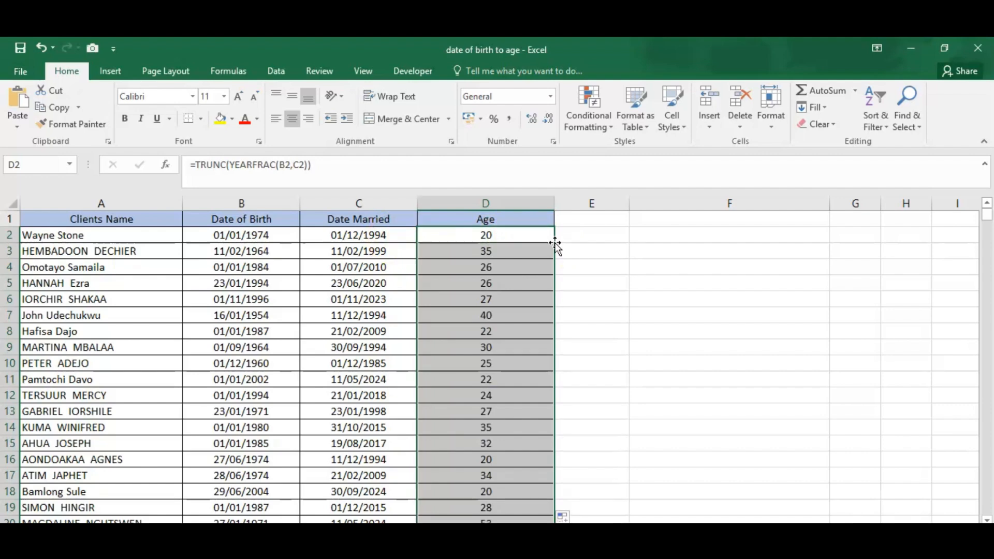
# - Paste the copied formula =DATEDIF(B2,TODAY(),"Y") into E2
pyautogui.click(591, 235)
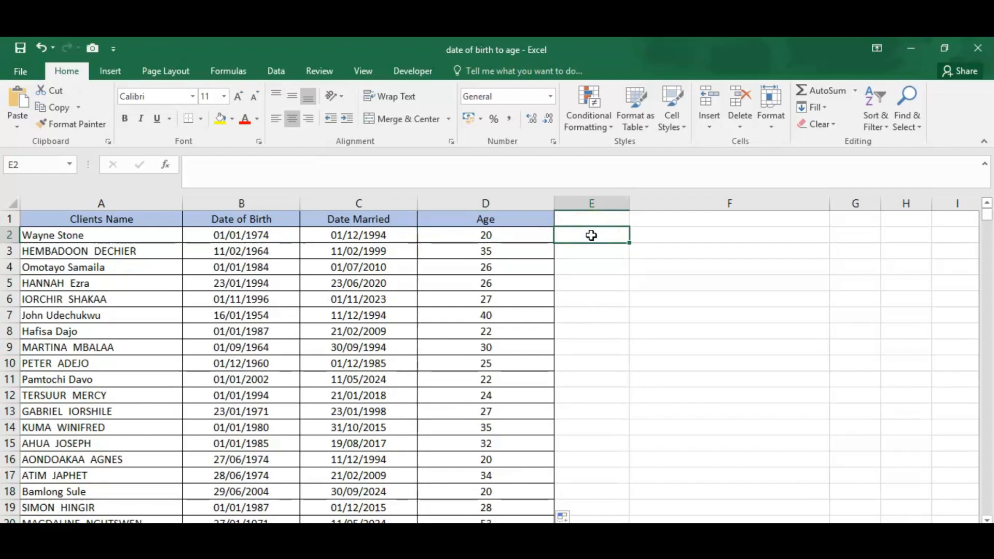
pyautogui.write('=')
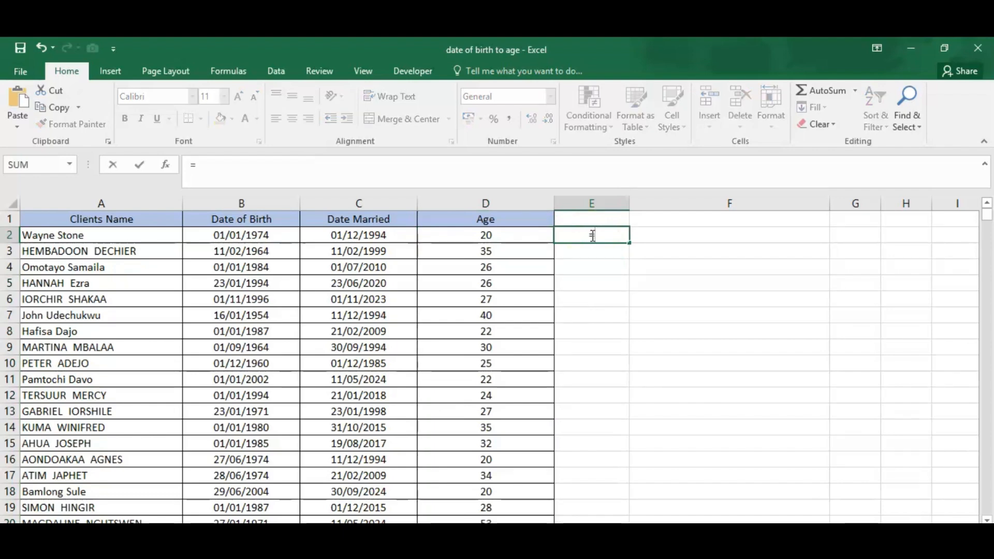
pyautogui.write('DATEDIF(B2,TODAY(),"Y")')
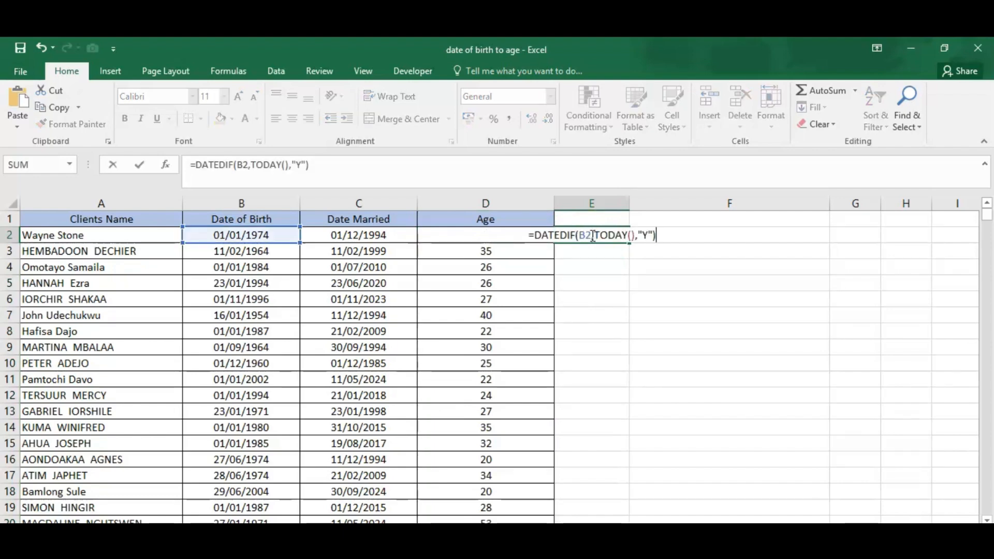
# - Replace TODAY() with C2 in the E2 DATEDIF formula, enter it and fill it down column E for all clients
pyautogui.click(633, 236)
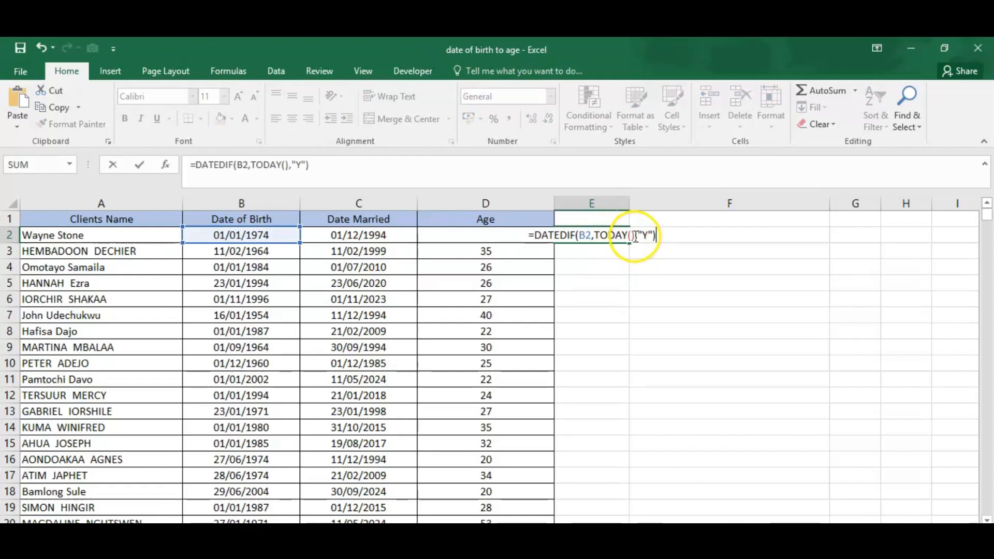
pyautogui.press('BackSpace')
pyautogui.press('BackSpace')
pyautogui.press('BackSpace')
pyautogui.press('BackSpace')
pyautogui.press('BackSpace')
pyautogui.press('BackSpace')
pyautogui.press('BackSpace')
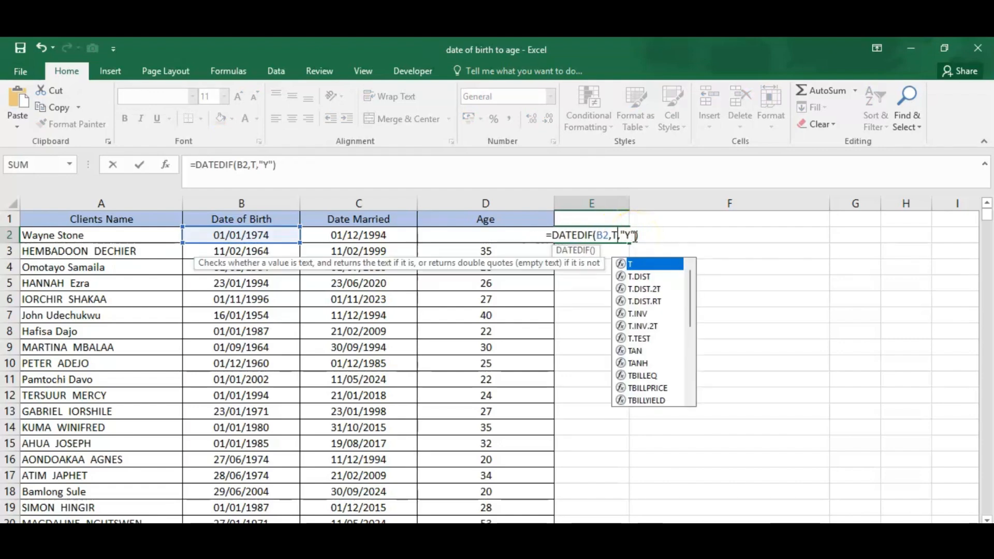
pyautogui.click(374, 239)
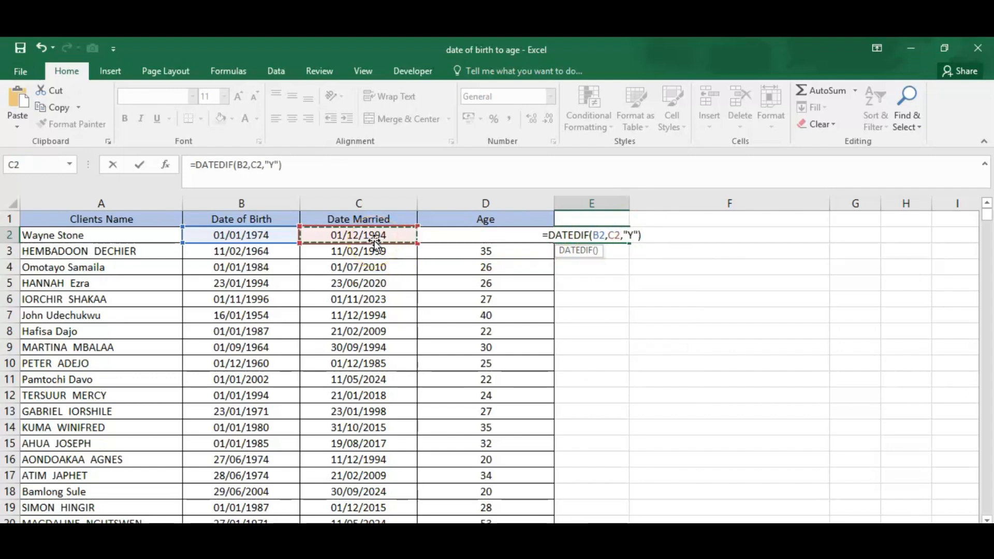
pyautogui.click(647, 234)
pyautogui.press('Return')
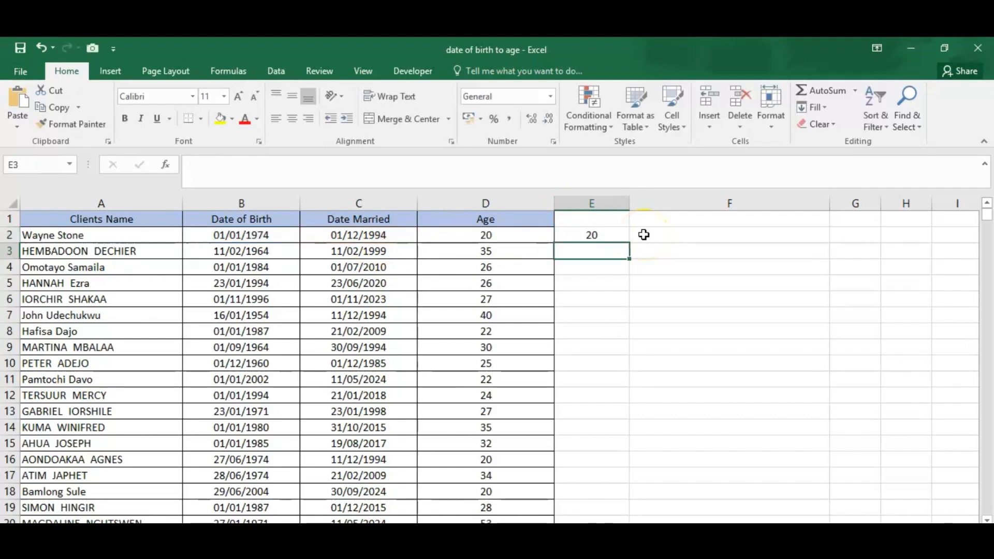
pyautogui.click(626, 237)
pyautogui.doubleClick(628, 240)
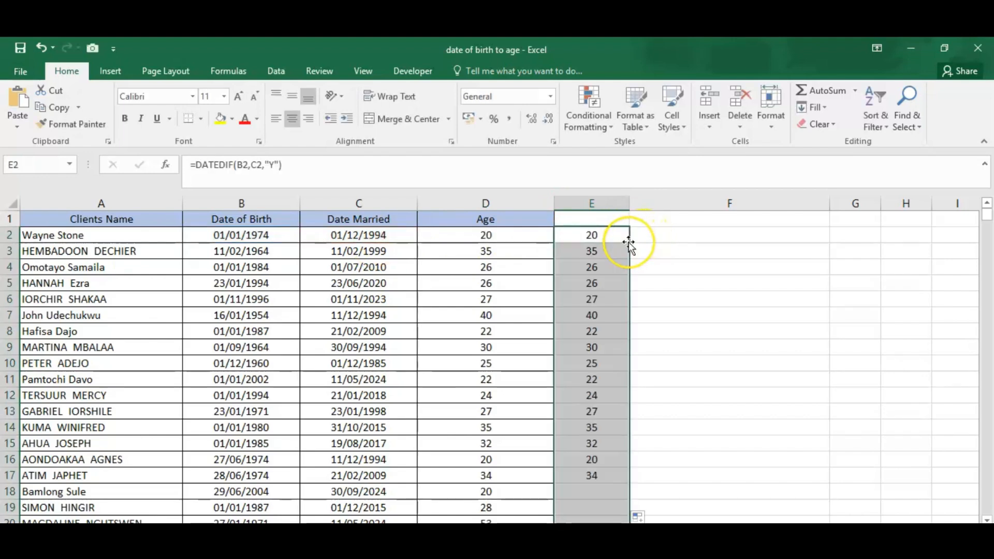